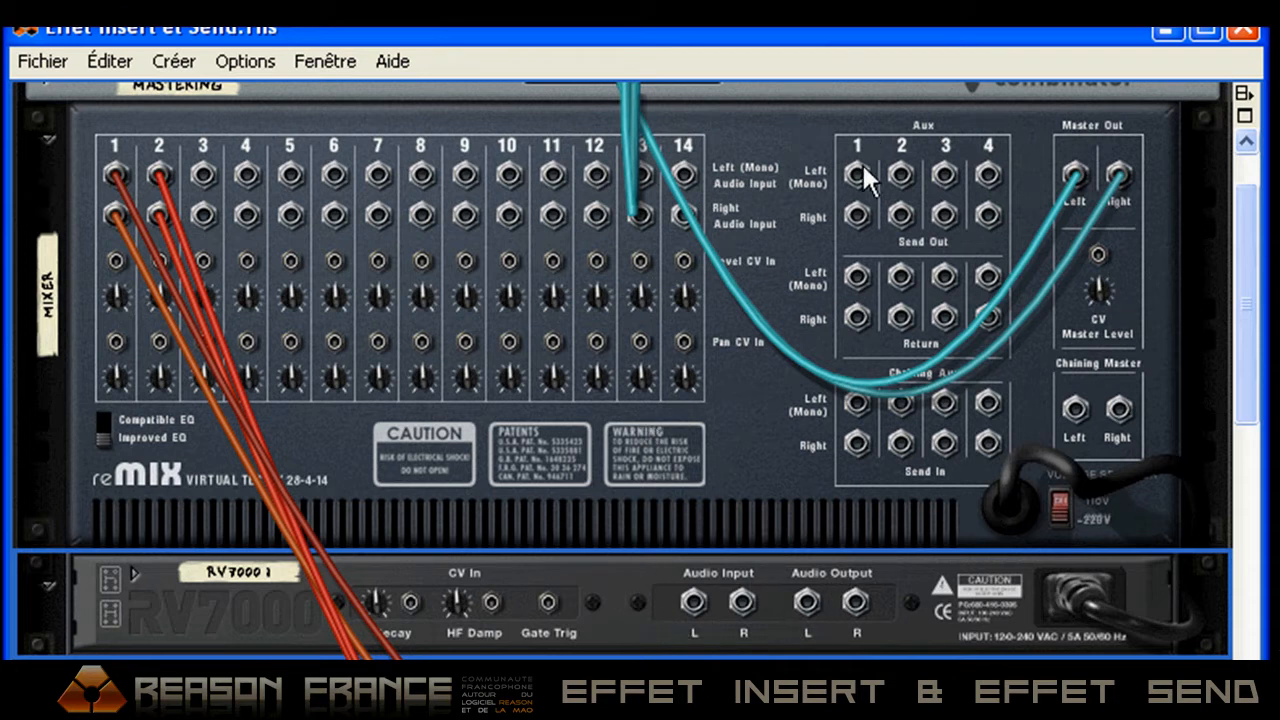
# Step: Connect the mixer's Aux 1 send to the RV7000 inputs and the RV7000 outputs to return 1, then show the rack front
pyautogui.moveTo(858, 176); pyautogui.dragTo(691, 599)
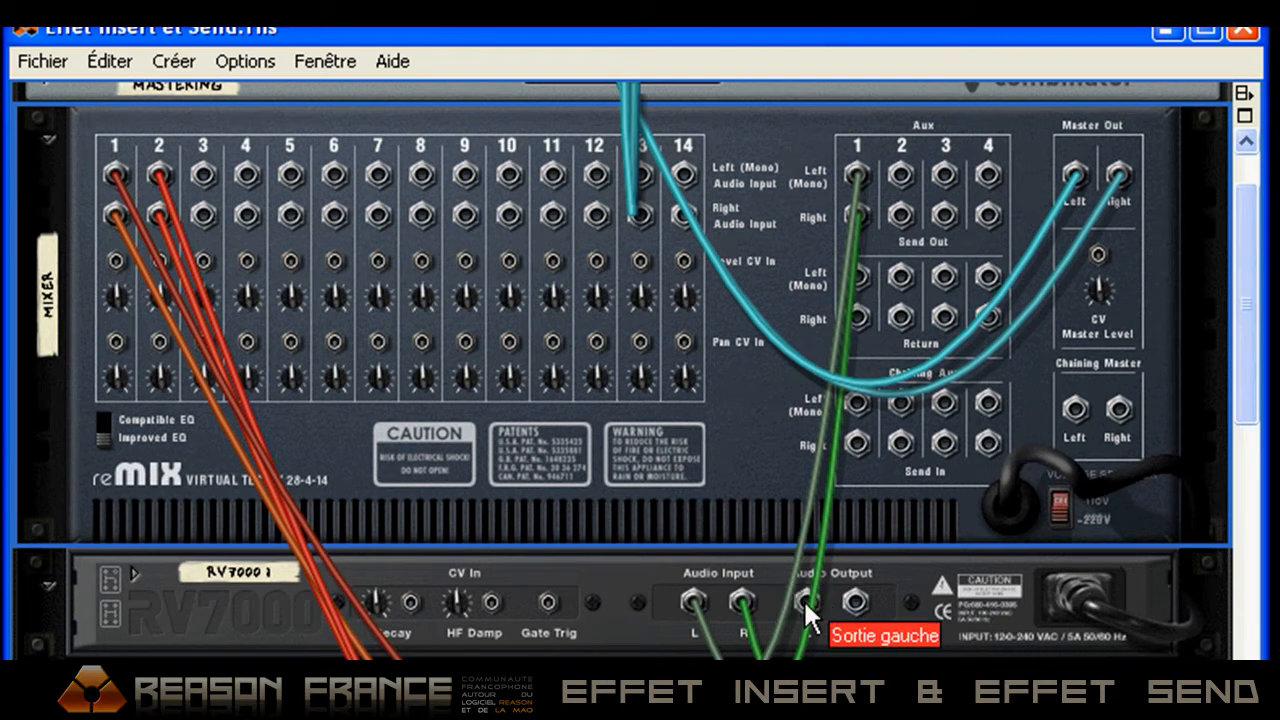
pyautogui.moveTo(810, 600); pyautogui.dragTo(861, 274)
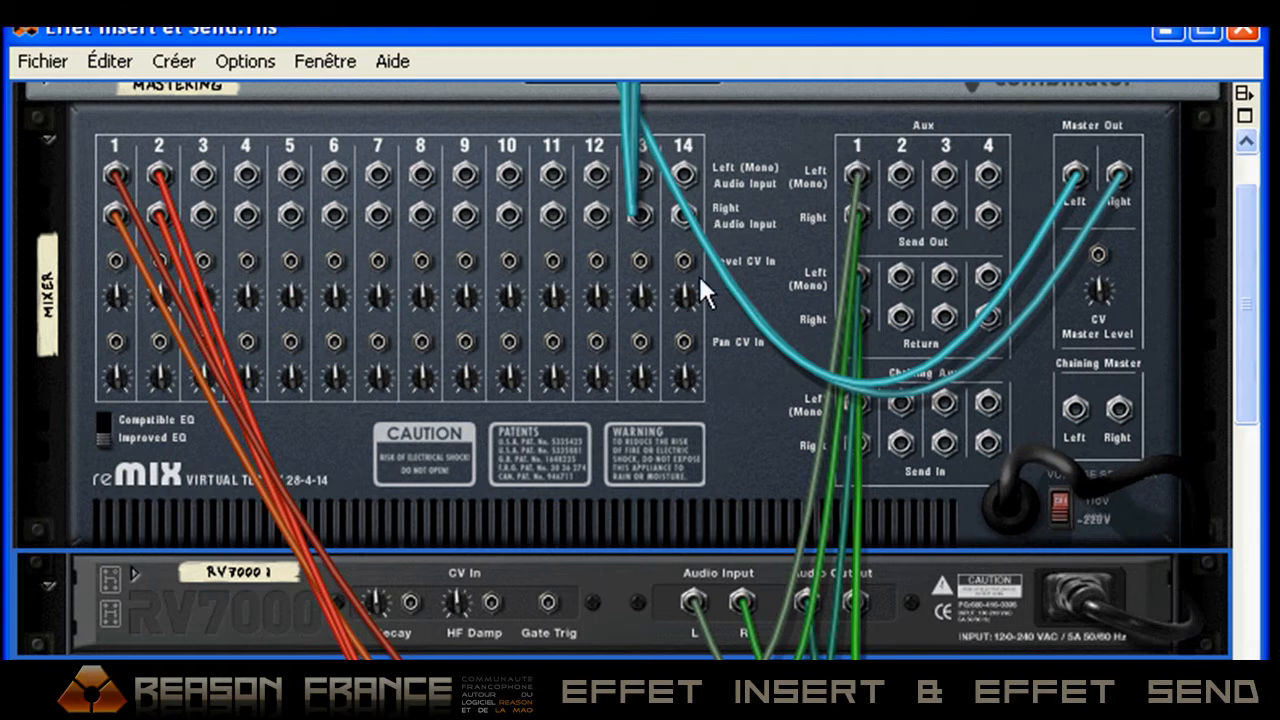
pyautogui.press('Tab')
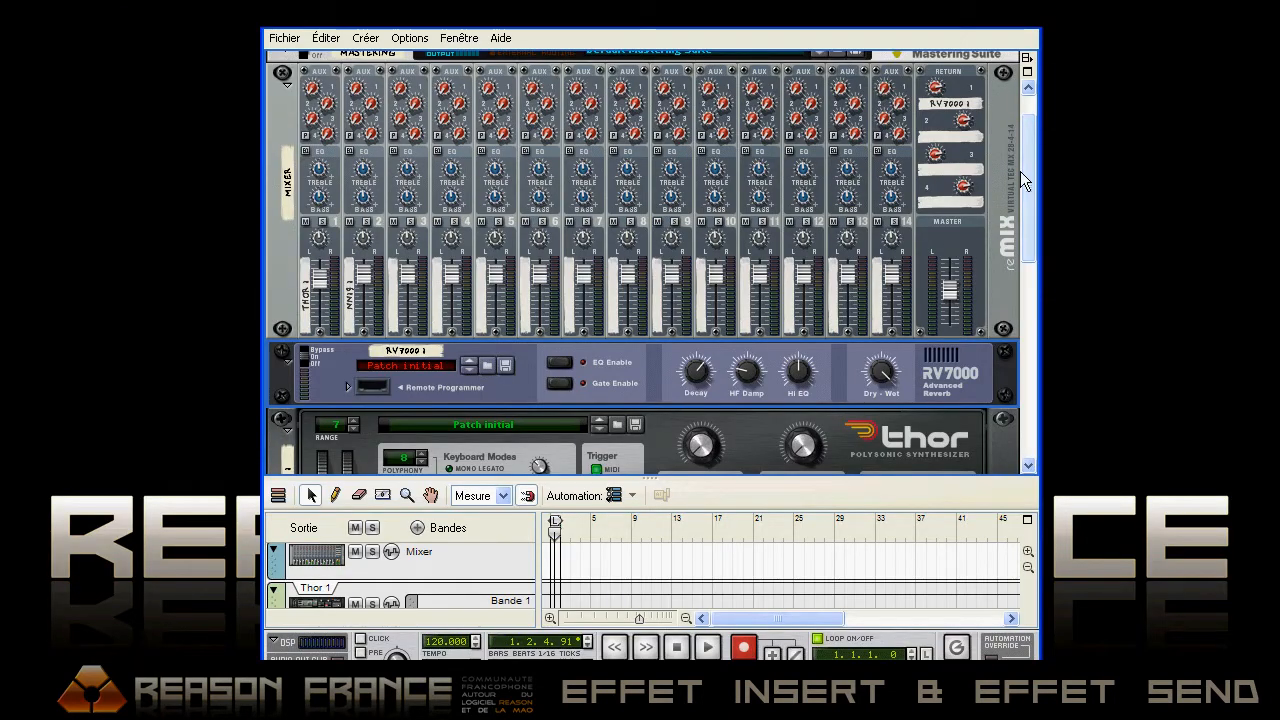
# Step: Make the Thor 1 track active for playing and enlarge the rack area to show the mixer's aux section
pyautogui.moveTo(479, 478); pyautogui.dragTo(479, 427)
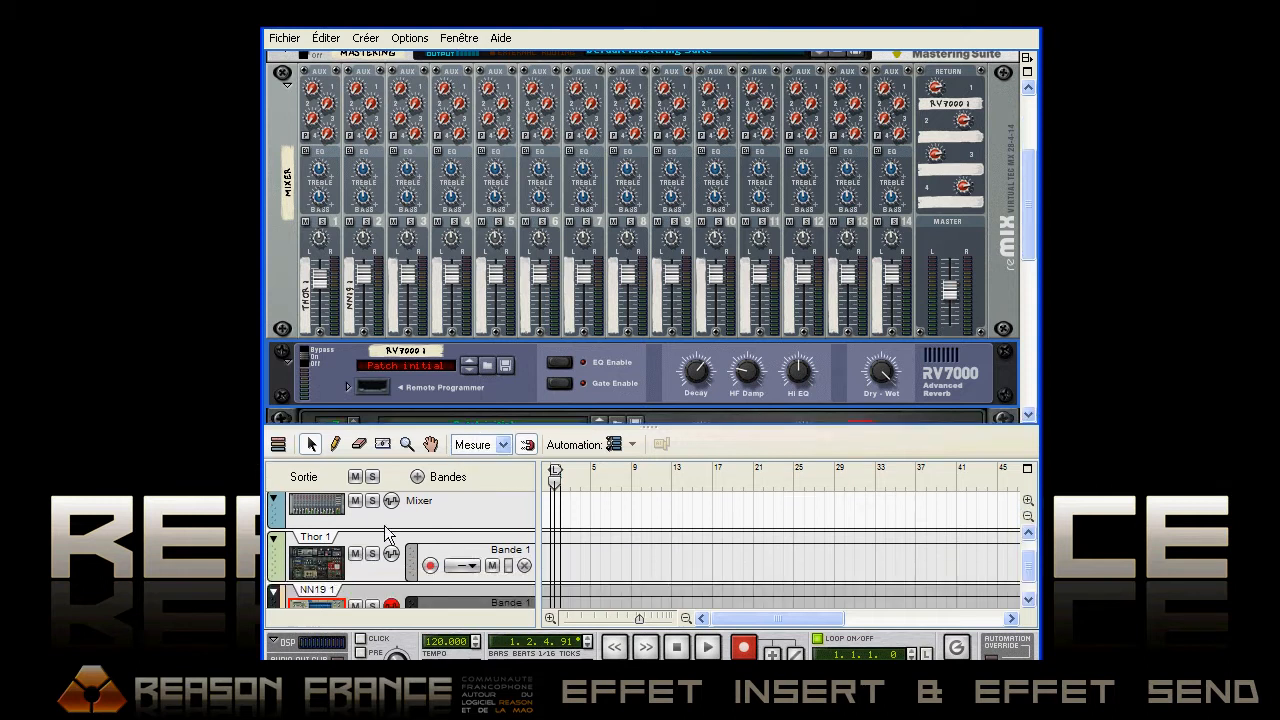
pyautogui.click(378, 547)
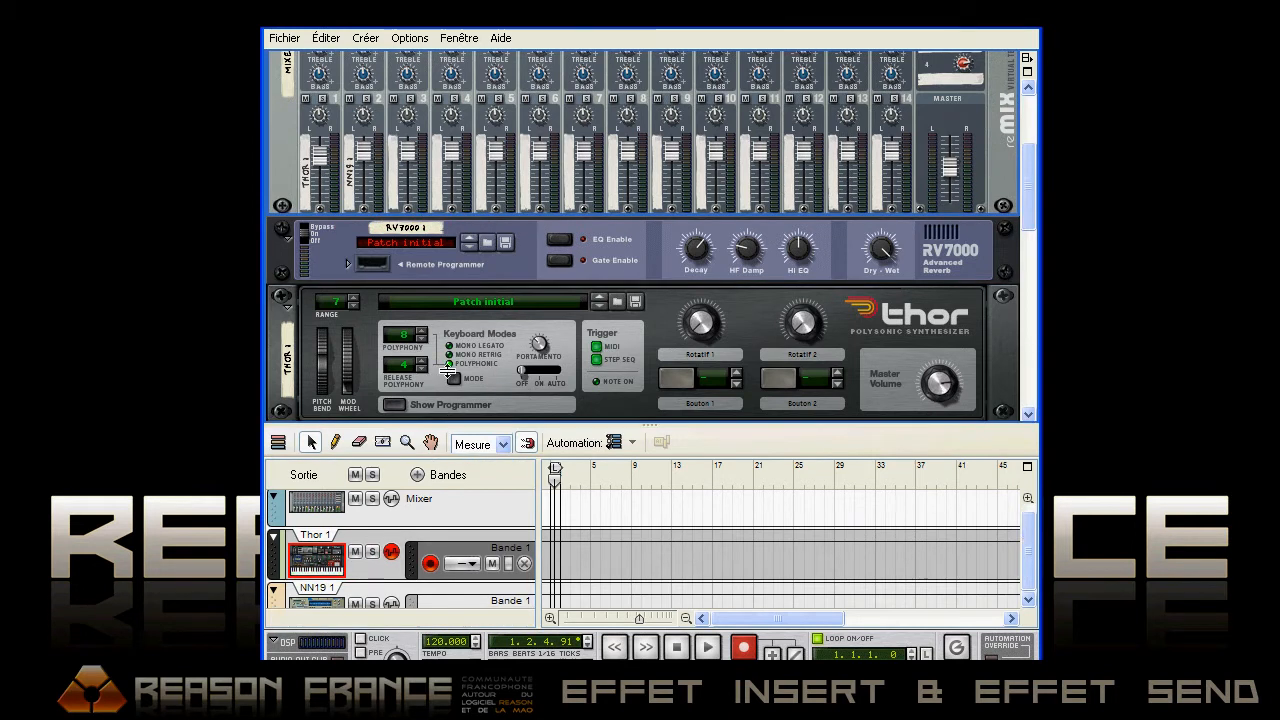
pyautogui.click(326, 572)
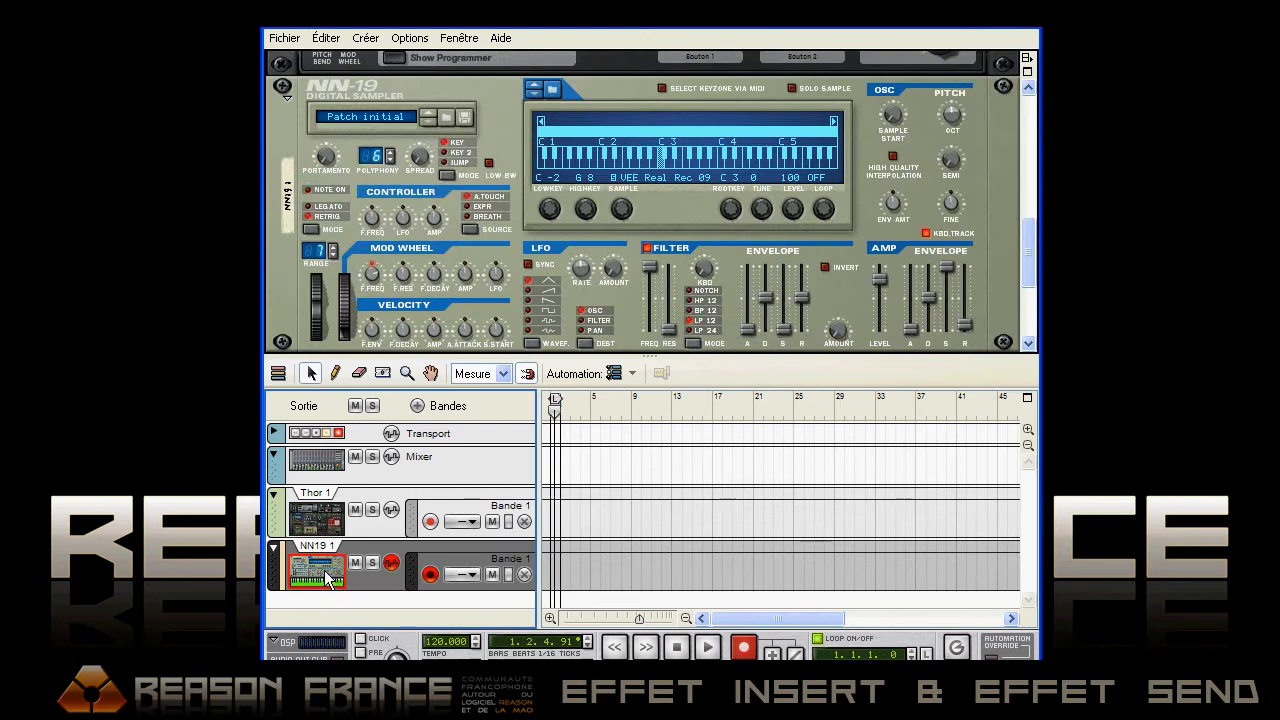
pyautogui.click(326, 521)
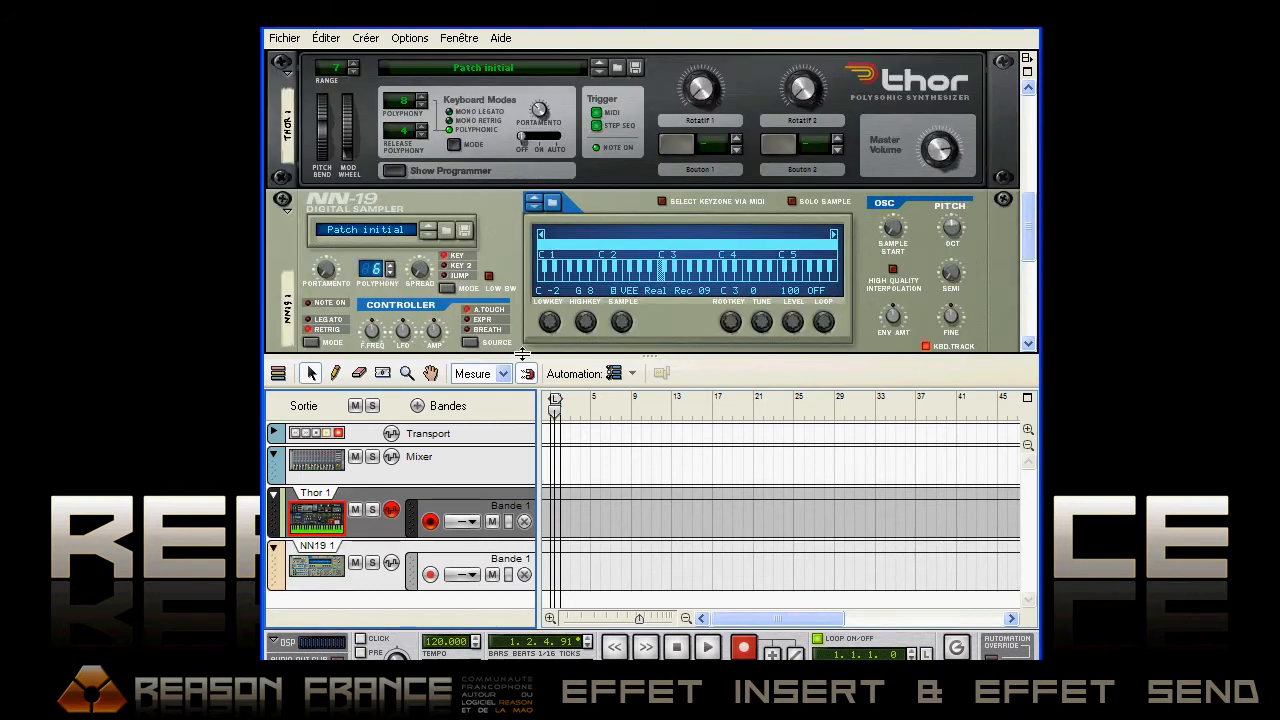
pyautogui.moveTo(521, 354); pyautogui.dragTo(522, 432)
pyautogui.scroll(5, 1015, 240)
pyautogui.scroll(4, 1017, 193)
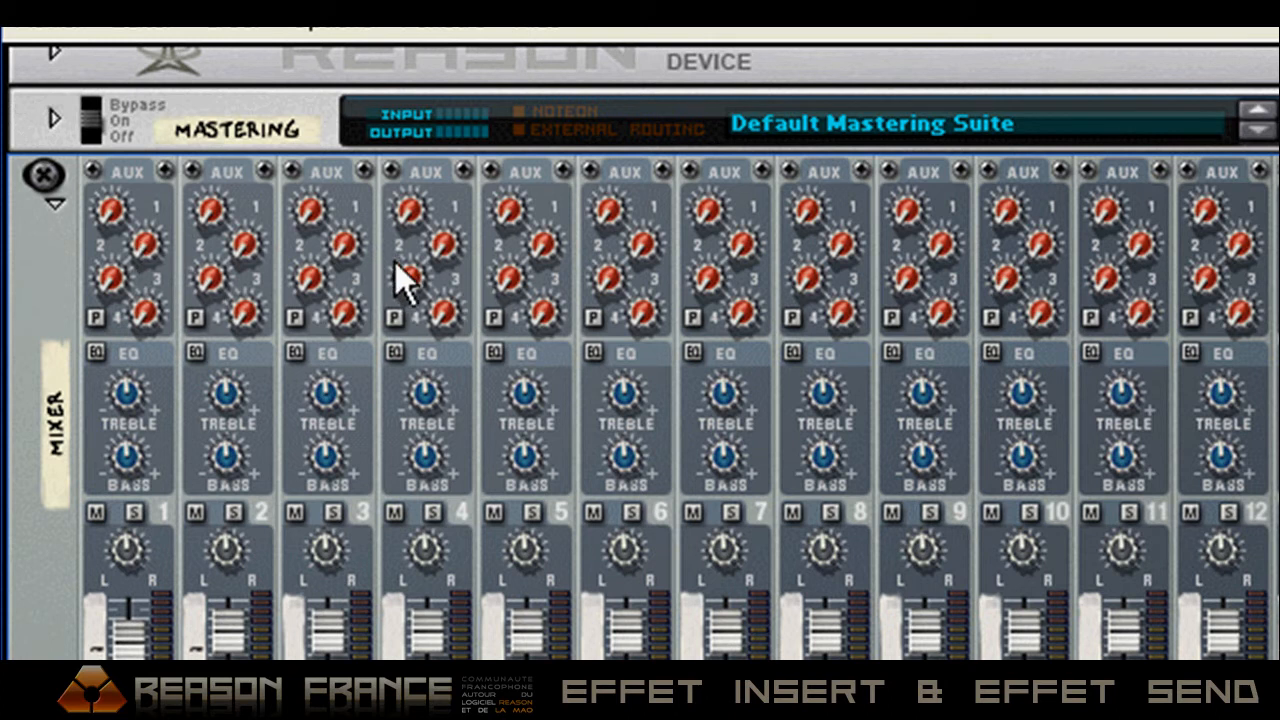
# Step: Try different reverb amounts on mixer channel 1 by sweeping its aux 1 send up to 100 and back down
pyautogui.moveTo(119, 232)
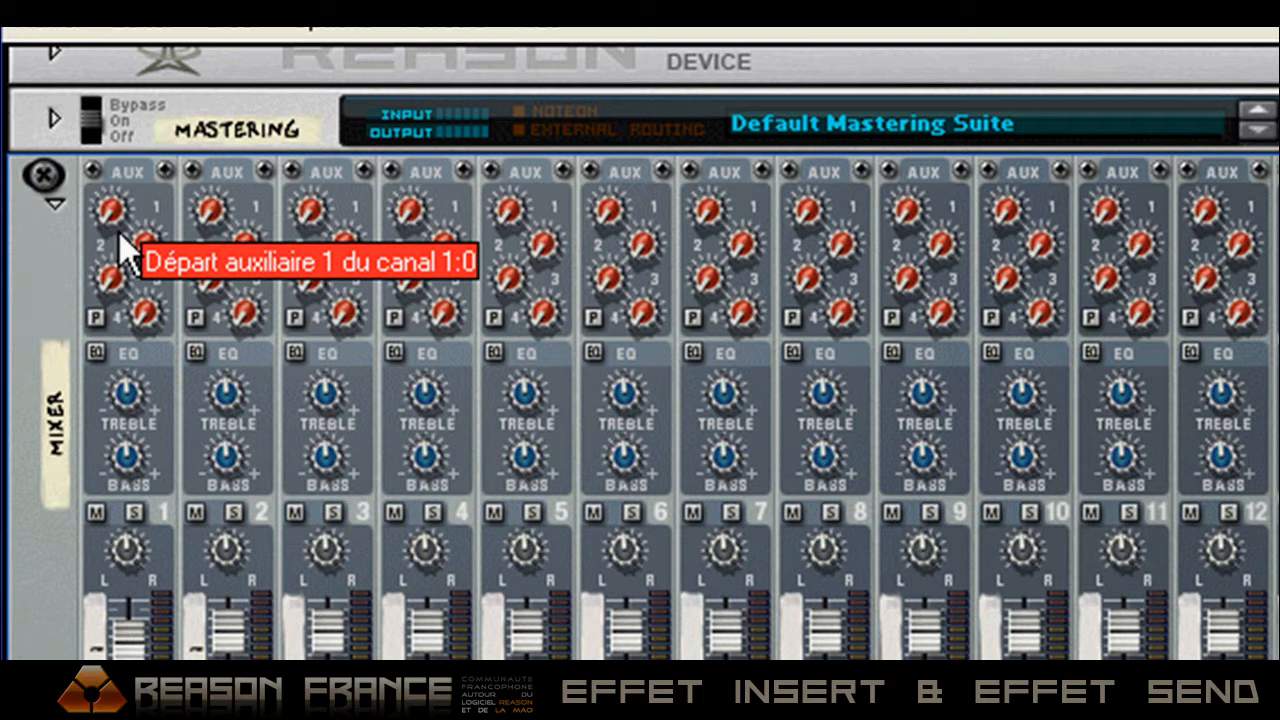
pyautogui.moveTo(142, 267)
pyautogui.moveTo(114, 206); pyautogui.dragTo(112, 65)
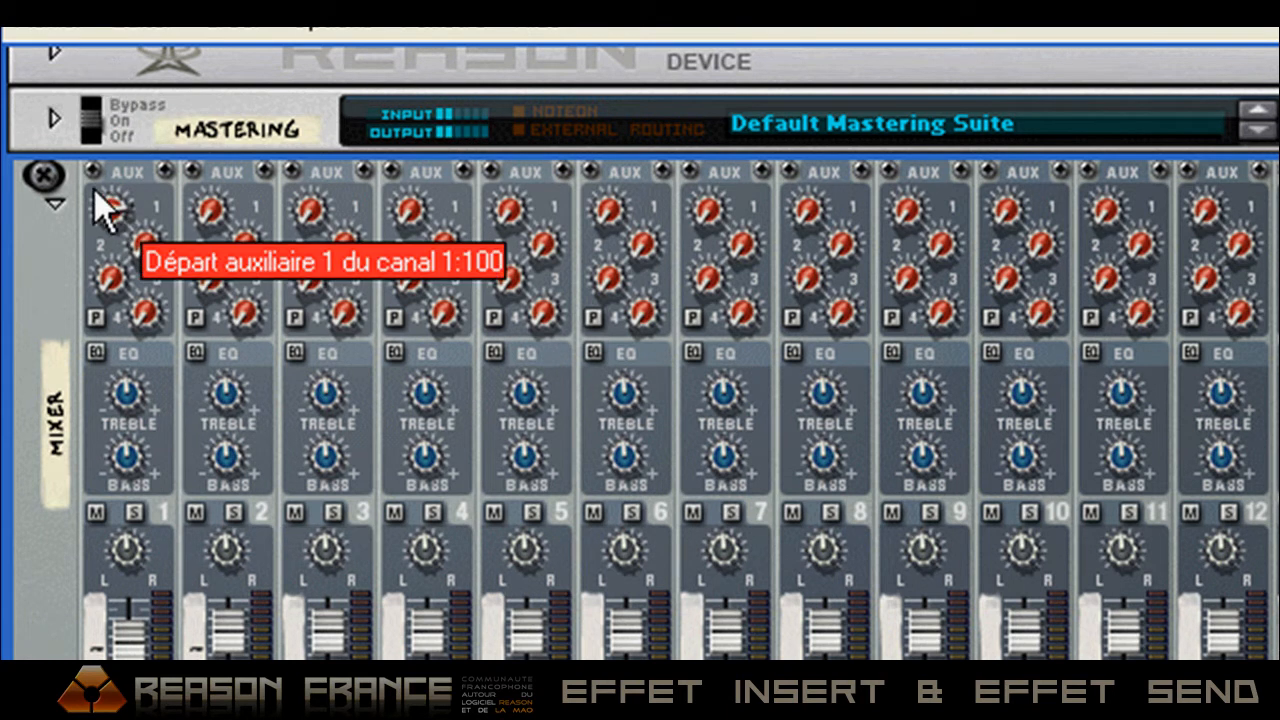
pyautogui.moveTo(114, 168); pyautogui.dragTo(114, 119)
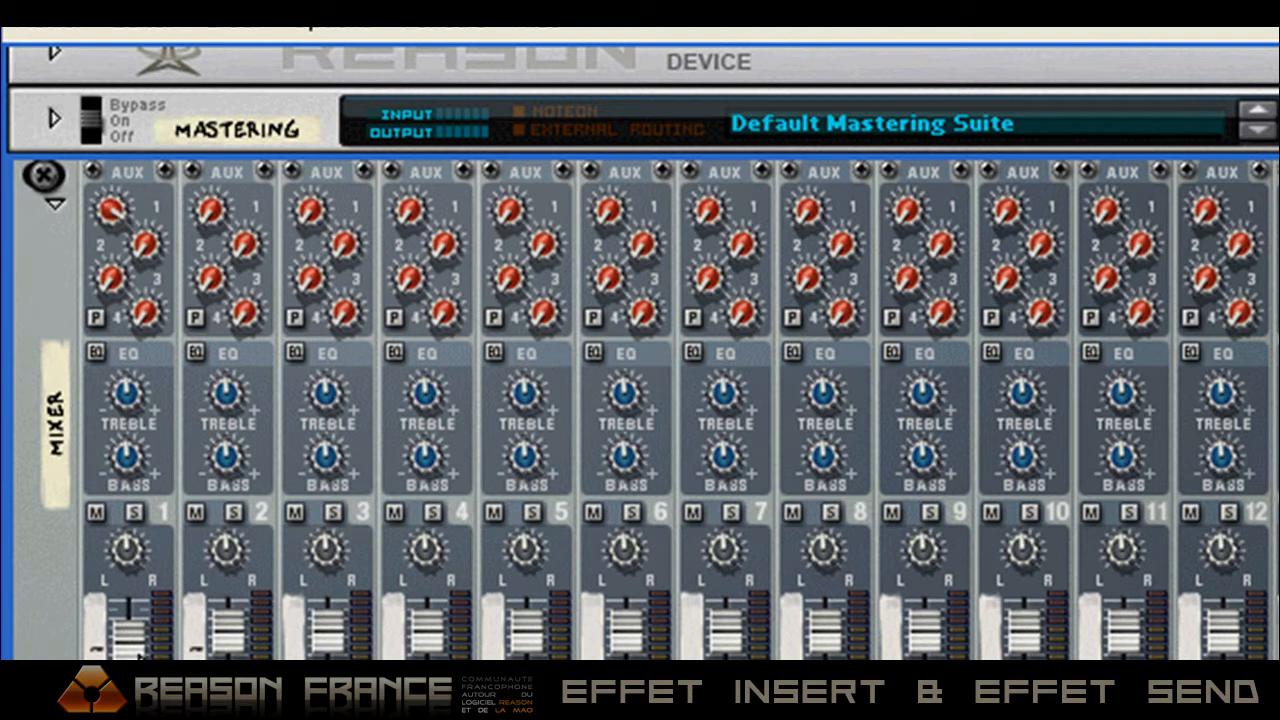
pyautogui.moveTo(120, 210); pyautogui.dragTo(123, 710)
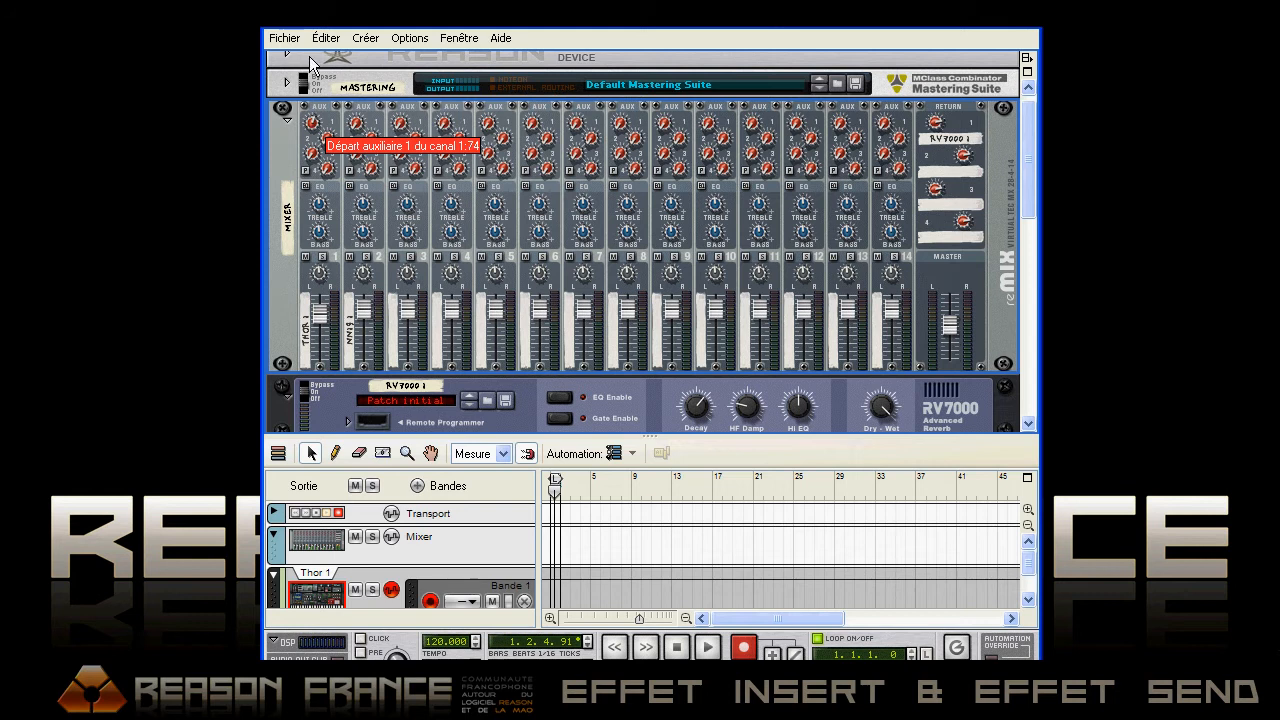
pyautogui.moveTo(311, 126); pyautogui.dragTo(311, 137)
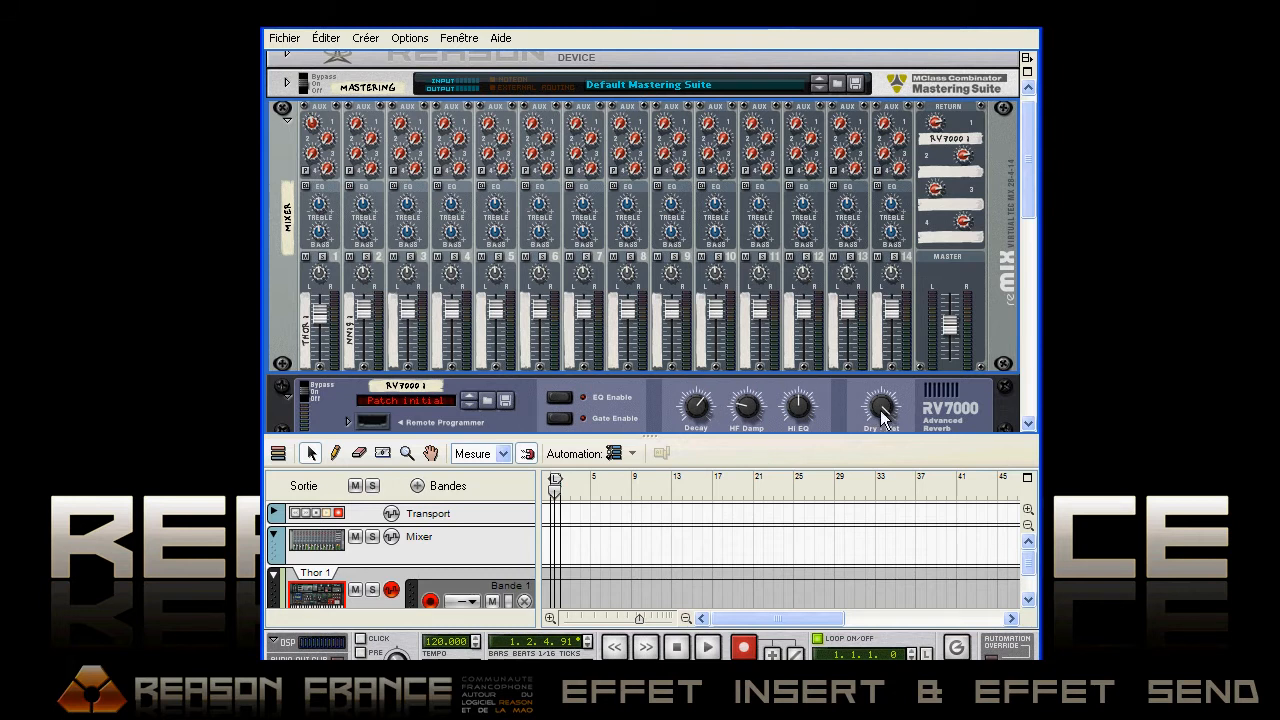
# Step: Lower the Thor channel's volume fader slightly while varying its aux 1 send to compare dry and reverberated sound
pyautogui.scroll(-1, 1025, 205)
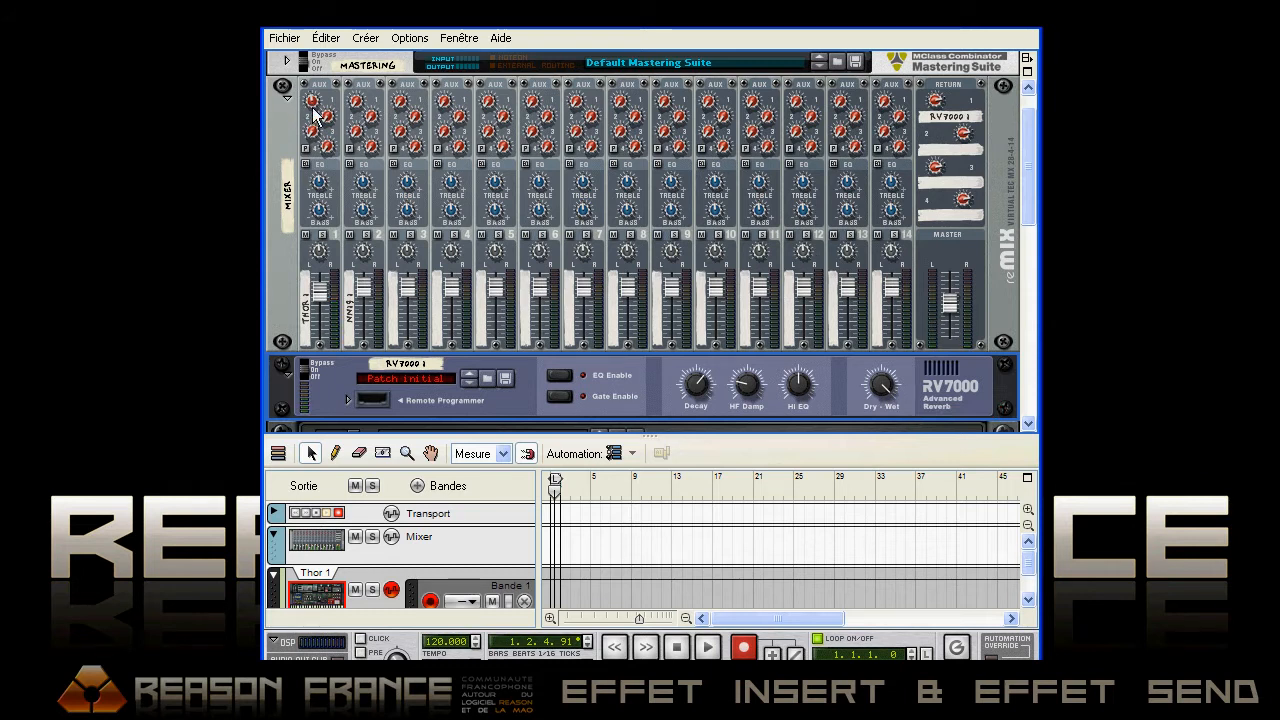
pyautogui.moveTo(313, 113)
pyautogui.moveTo(318, 103); pyautogui.dragTo(317, 10)
pyautogui.moveTo(320, 291); pyautogui.dragTo(321, 303)
pyautogui.moveTo(313, 104); pyautogui.dragTo(333, 171)
pyautogui.moveTo(320, 302); pyautogui.dragTo(319, 296)
pyautogui.moveTo(313, 105); pyautogui.dragTo(318, 350)
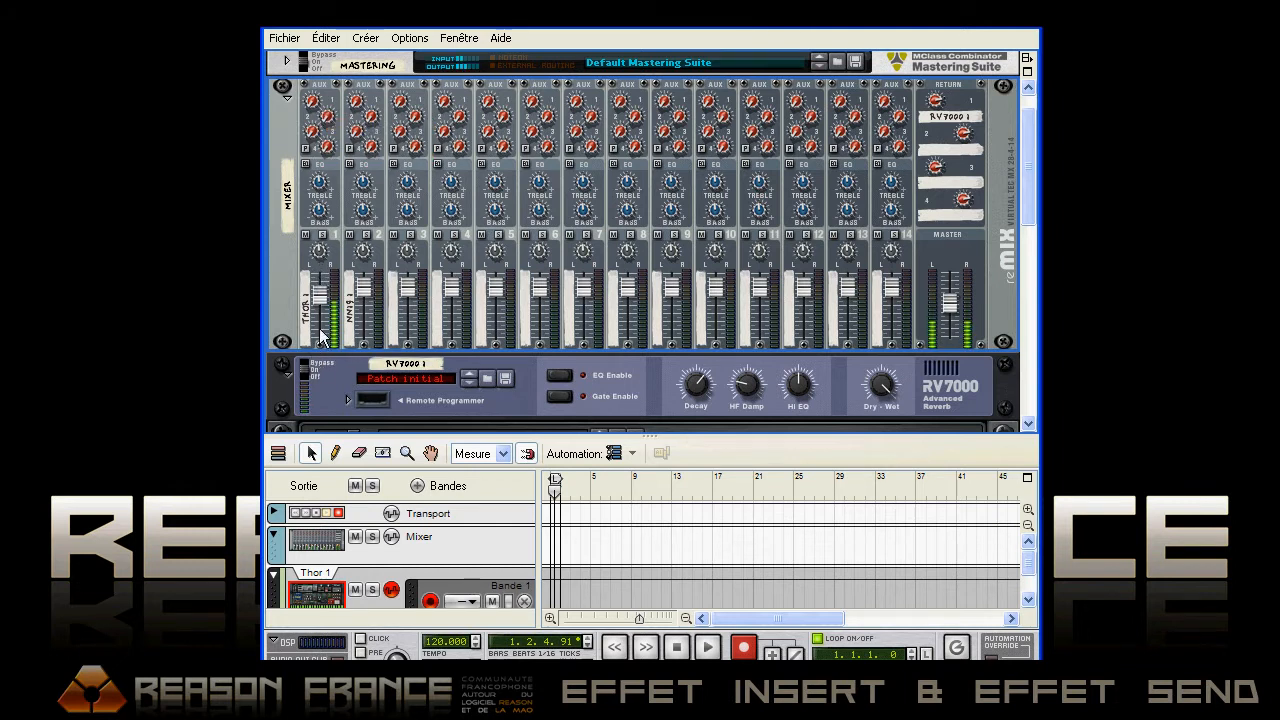
pyautogui.moveTo(331, 296)
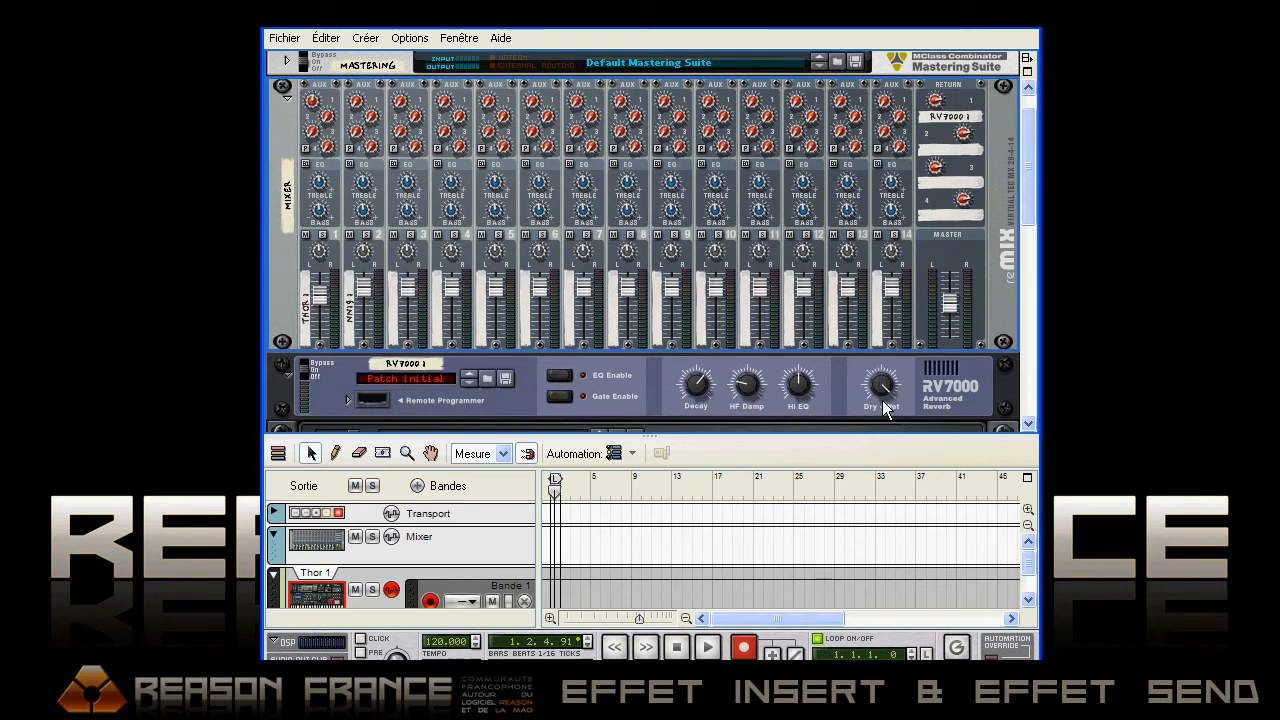
# Step: Try a drier Dry-Wet balance on the RV7000, return it to wet, and readjust channel 1's aux 1 send
pyautogui.moveTo(884, 394); pyautogui.dragTo(884, 500)
pyautogui.moveTo(885, 611); pyautogui.dragTo(895, 337)
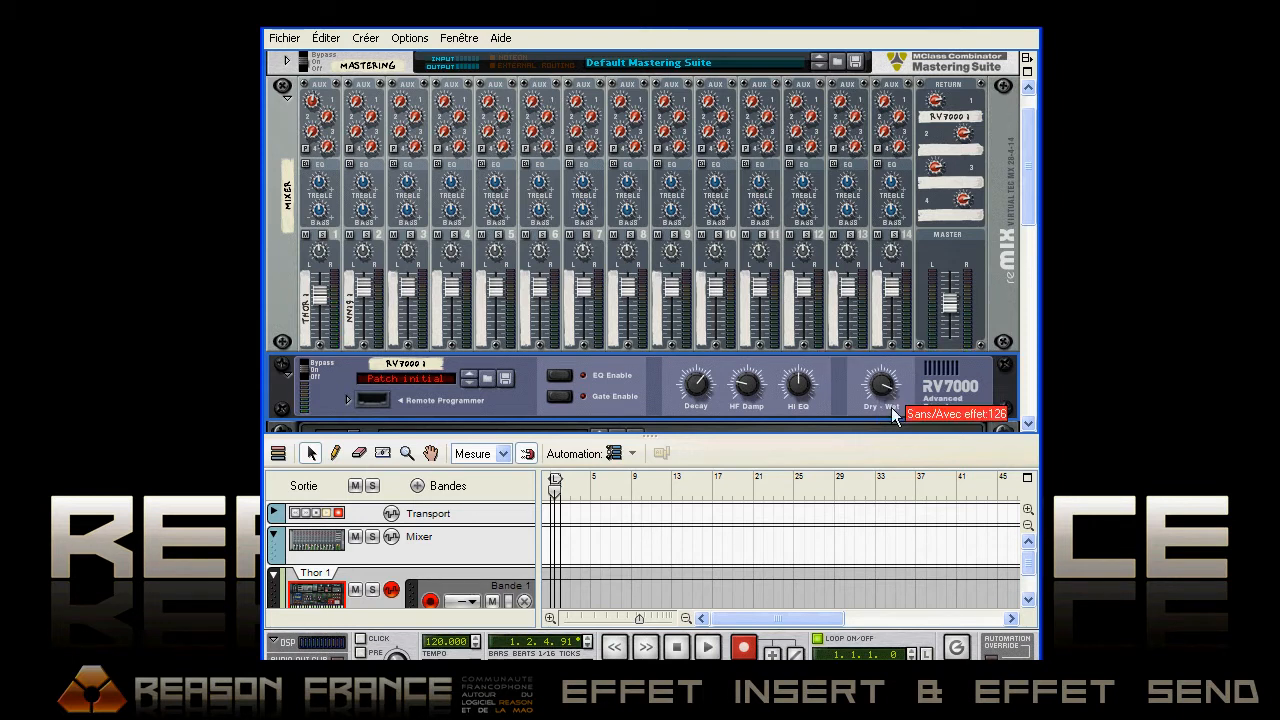
pyautogui.moveTo(314, 104)
pyautogui.mouseDown()
pyautogui.moveTo(320, 10)
pyautogui.moveTo(338, 167)
pyautogui.moveTo(340, 50)
pyautogui.moveTo(334, 107)
pyautogui.mouseUp()
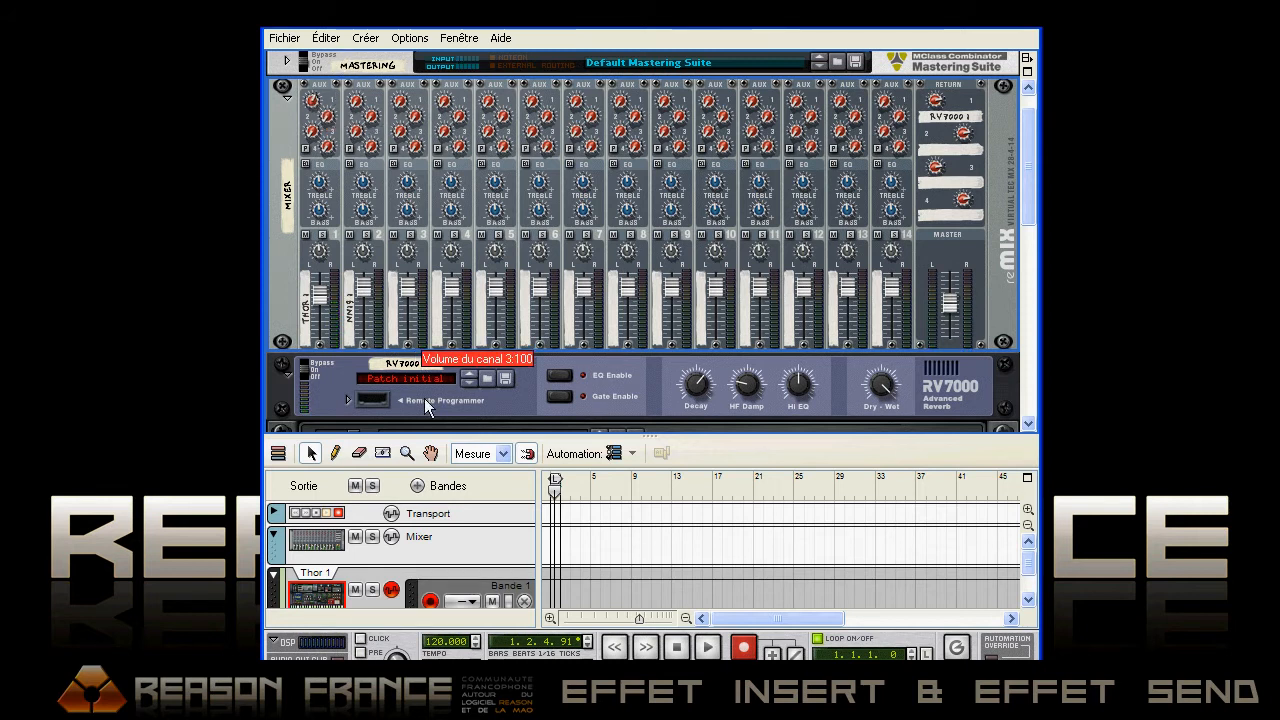
# Step: Make the NN19 1 track active for playing and bring the mixer back into view in an enlarged rack
pyautogui.moveTo(443, 436); pyautogui.dragTo(443, 337)
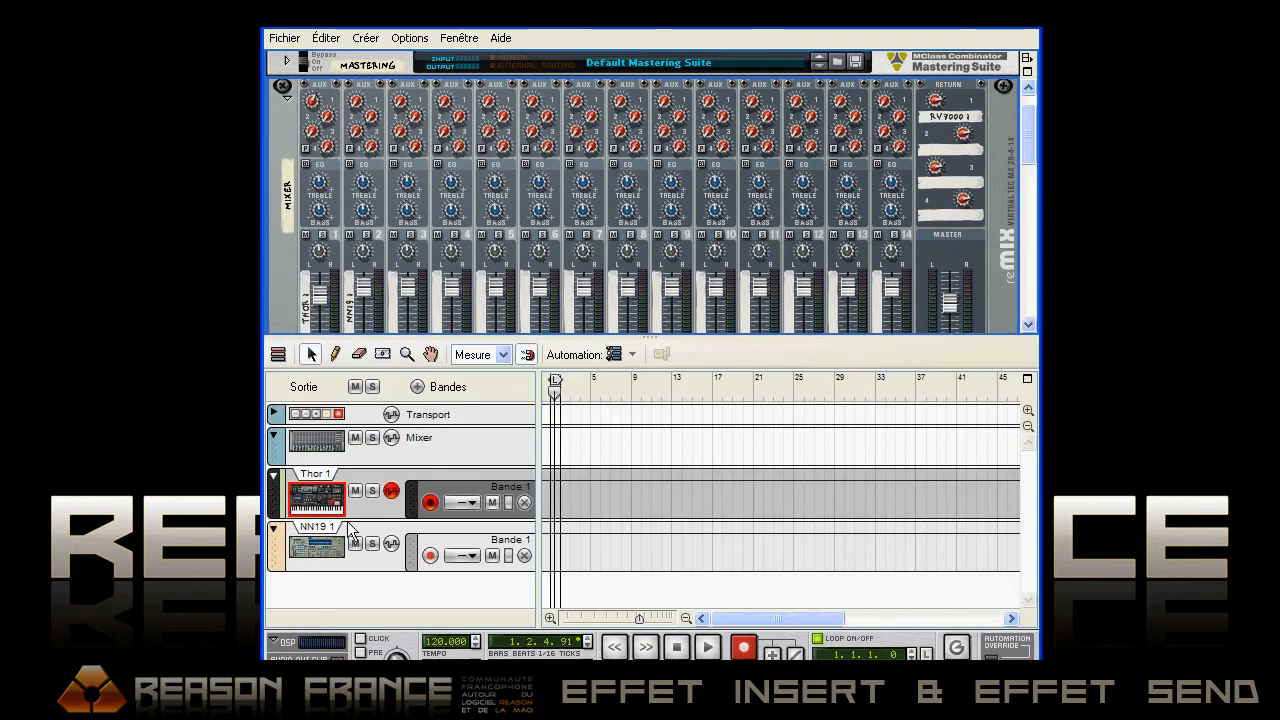
pyautogui.click(342, 526)
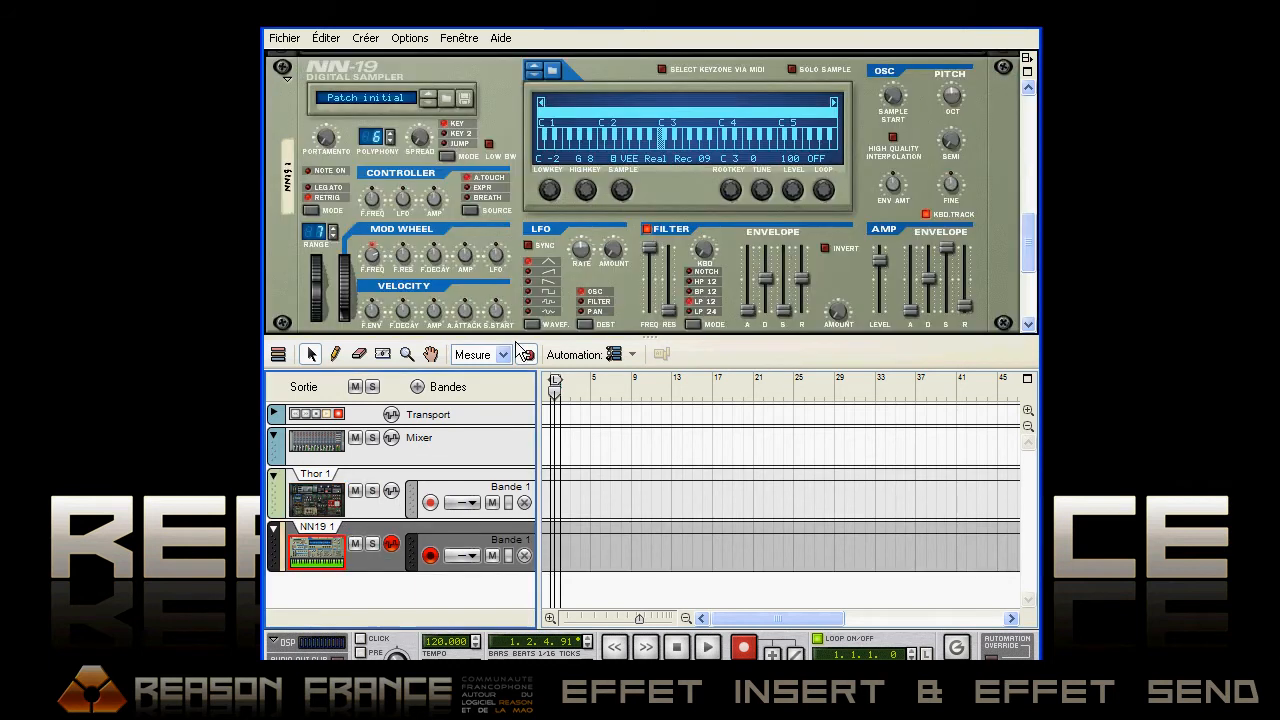
pyautogui.moveTo(519, 348); pyautogui.dragTo(519, 507)
pyautogui.moveTo(1030, 360); pyautogui.dragTo(968, 148)
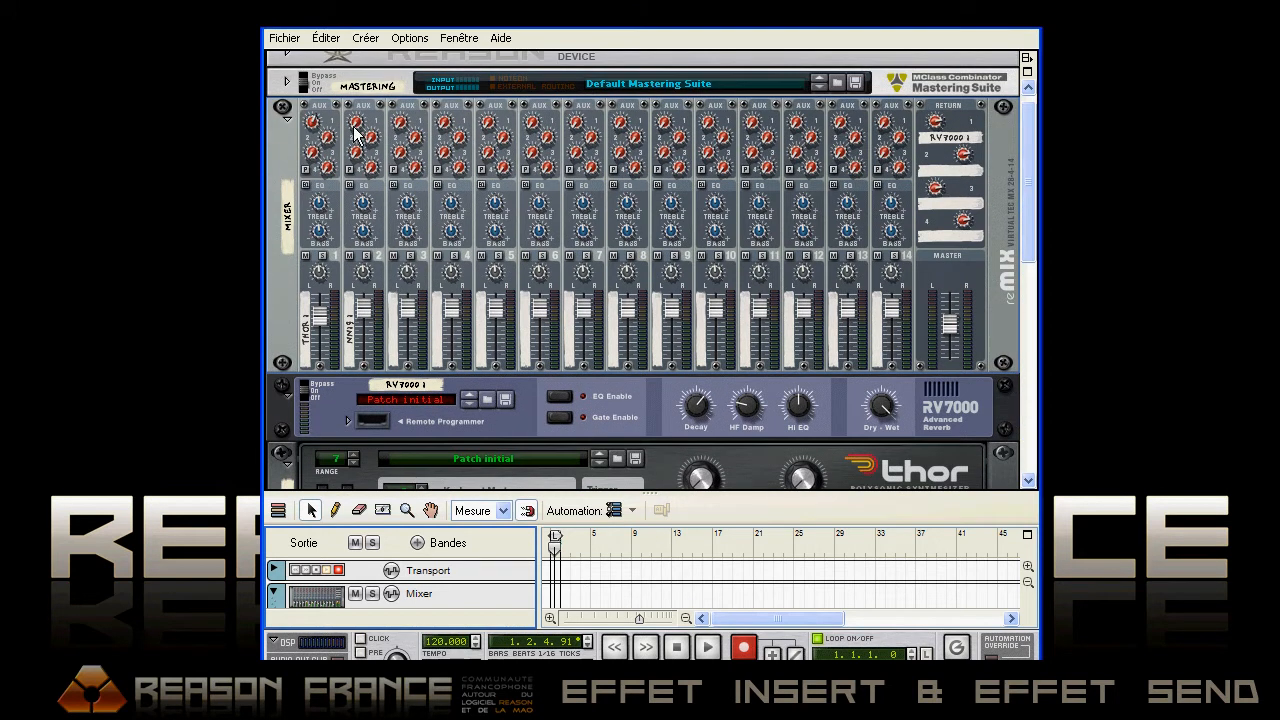
# Step: Test the reverb on mixer channel 2 with its aux 1 send up to 104, and set the channel's volume to 70
pyautogui.moveTo(356, 97); pyautogui.dragTo(357, 77)
pyautogui.moveTo(353, 125); pyautogui.dragTo(371, 47)
pyautogui.moveTo(360, 122); pyautogui.dragTo(370, 84)
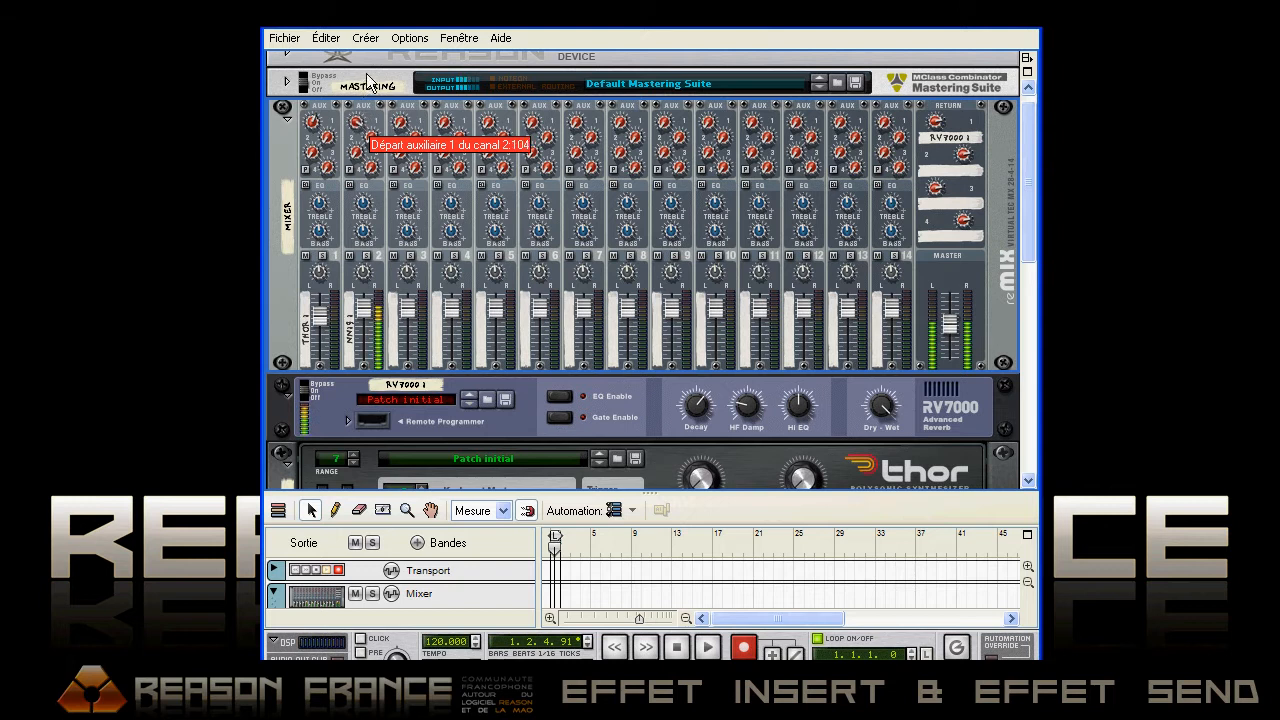
pyautogui.moveTo(368, 320); pyautogui.dragTo(370, 335)
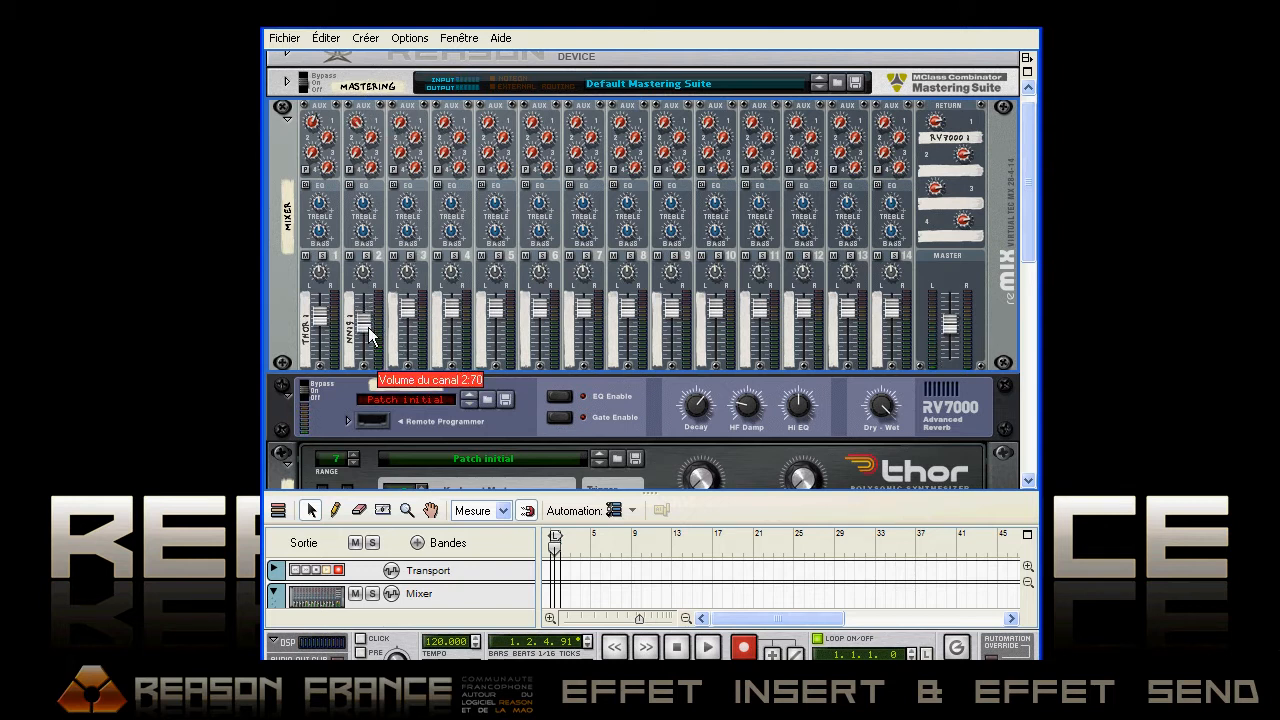
pyautogui.moveTo(357, 121); pyautogui.dragTo(361, 228)
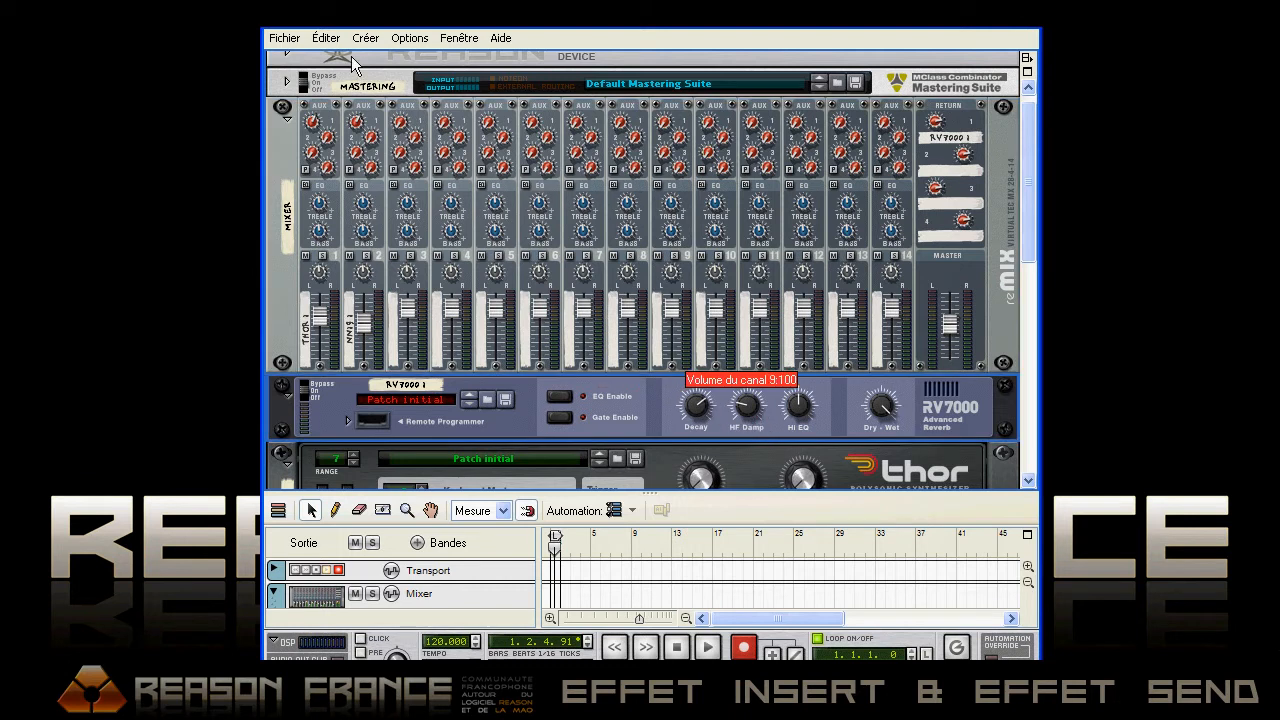
pyautogui.click(355, 123)
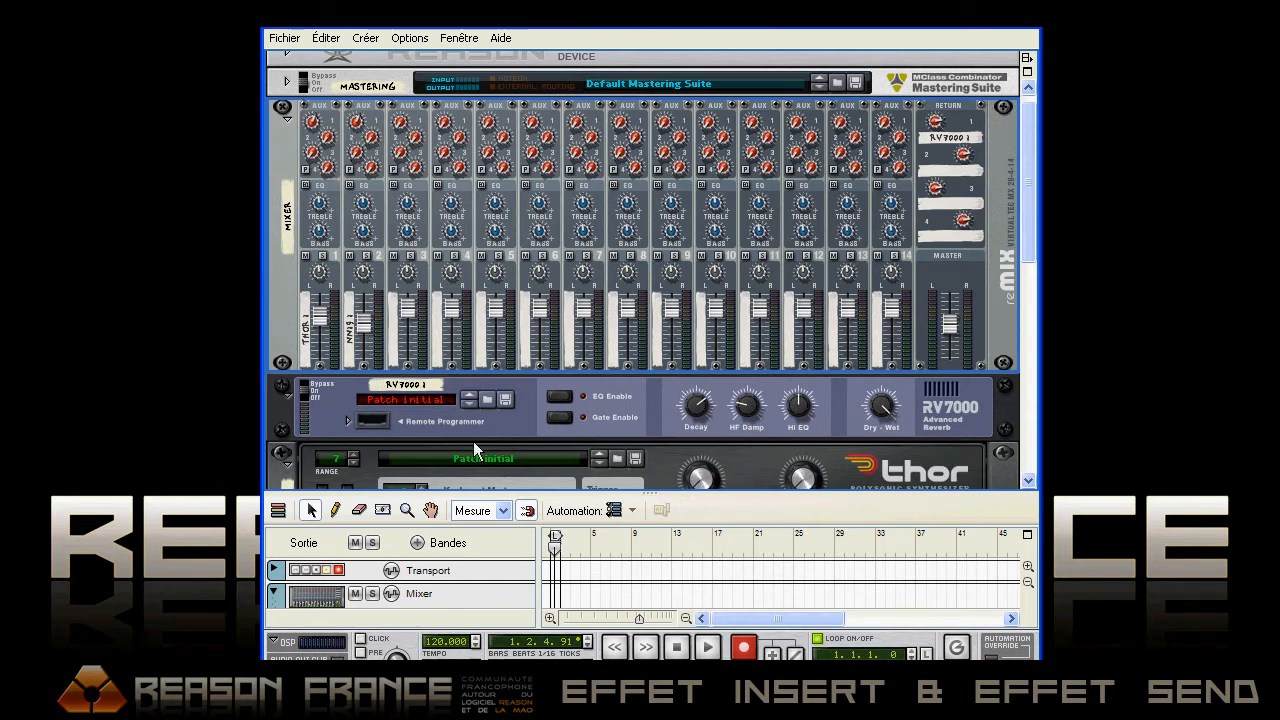
# Step: Enlarge the sequencer area and raise channel 2's aux 1 send to 127
pyautogui.moveTo(455, 490); pyautogui.dragTo(455, 405)
pyautogui.moveTo(358, 121); pyautogui.dragTo(362, 68)
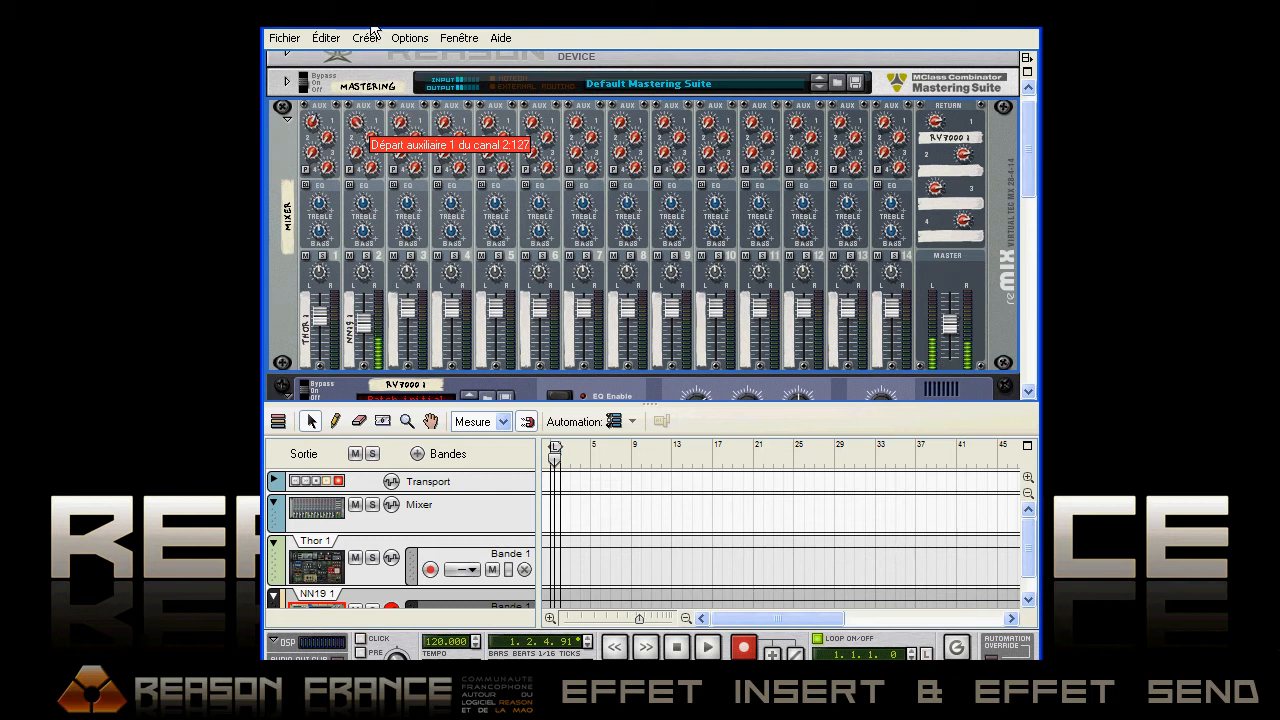
pyautogui.click(360, 44)
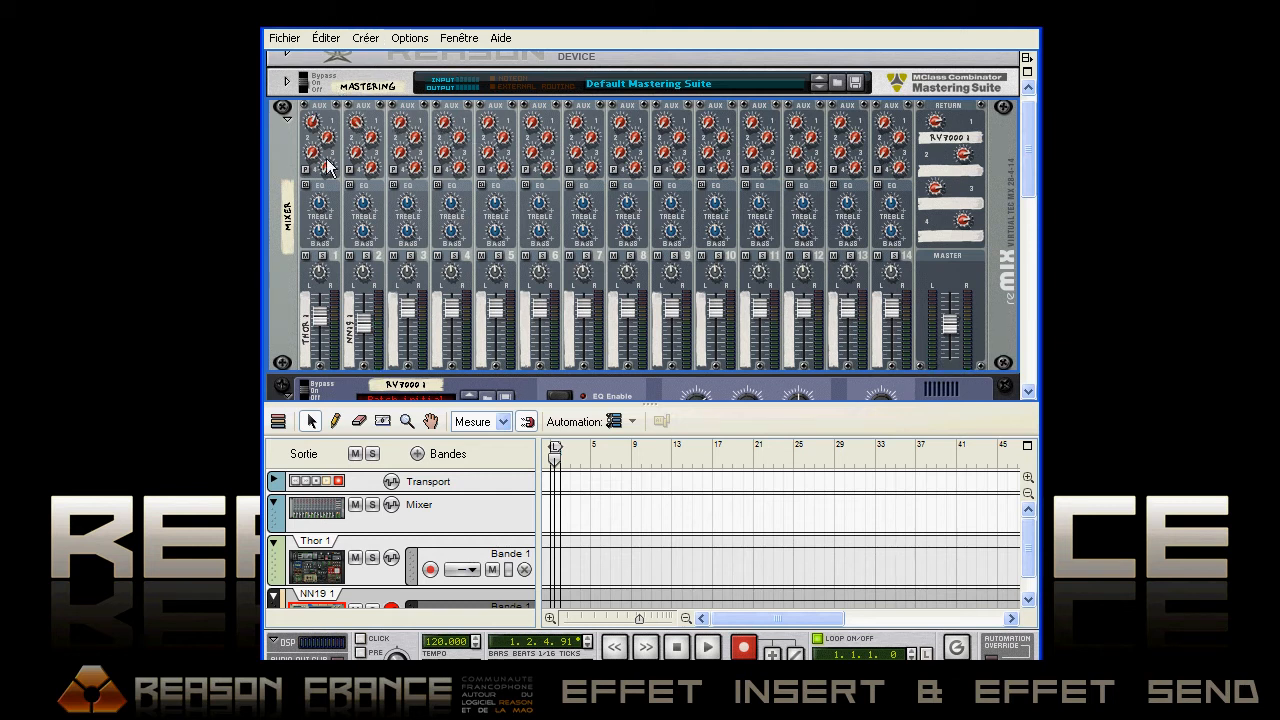
# Step: Switch playing back to the Thor 1 track and display the mixer's aux sends with more rack space
pyautogui.click(330, 572)
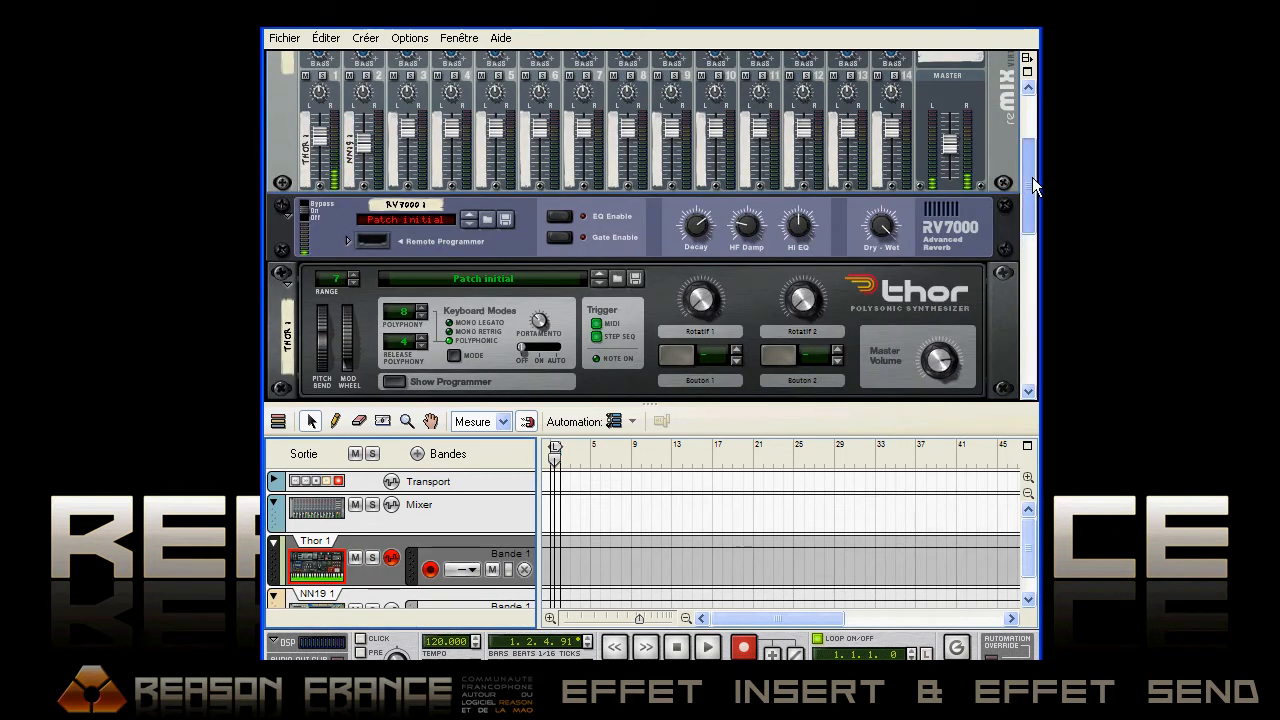
pyautogui.scroll(3, 345, 100)
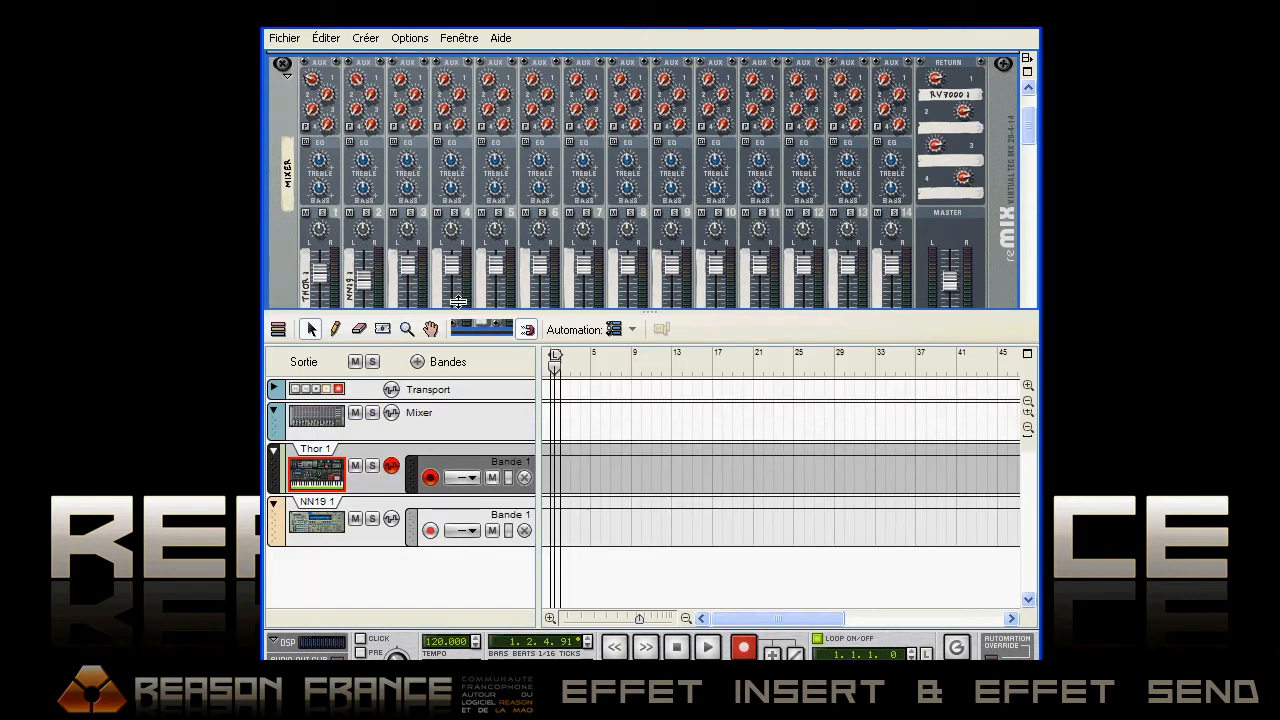
pyautogui.click(310, 500)
pyautogui.click(320, 452)
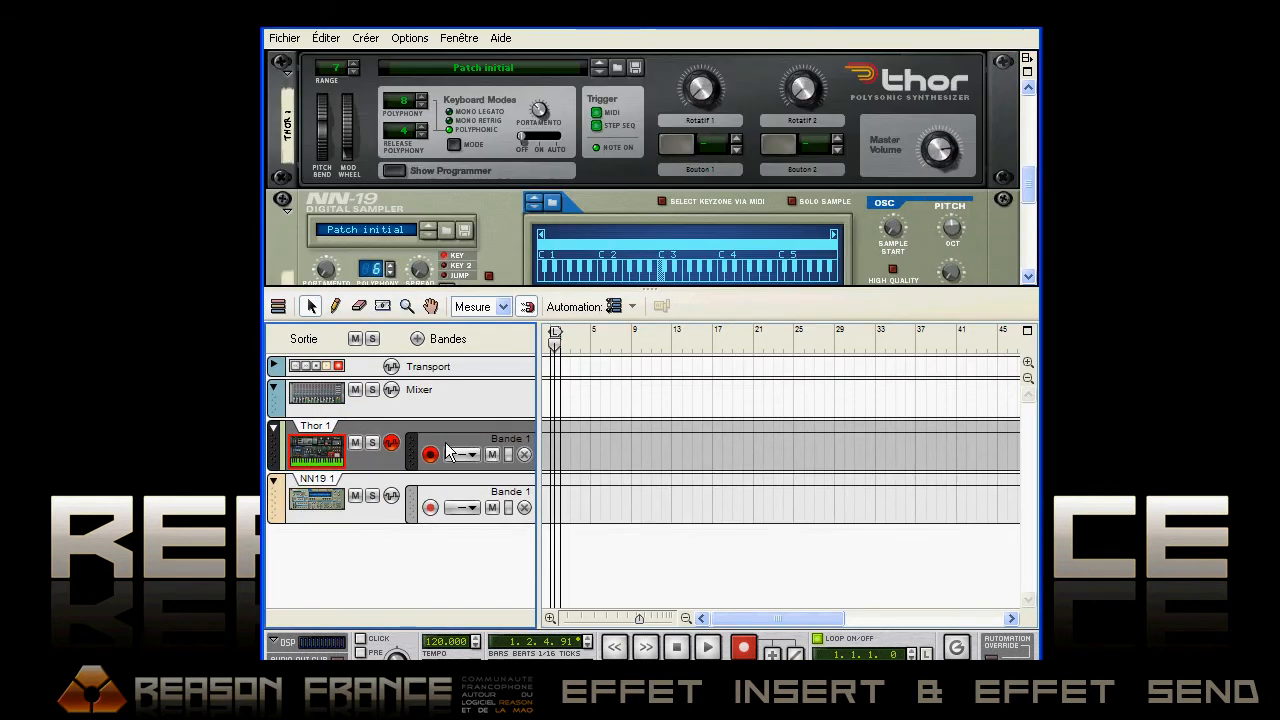
pyautogui.moveTo(570, 288); pyautogui.dragTo(570, 463)
pyautogui.moveTo(1028, 300); pyautogui.dragTo(1024, 152)
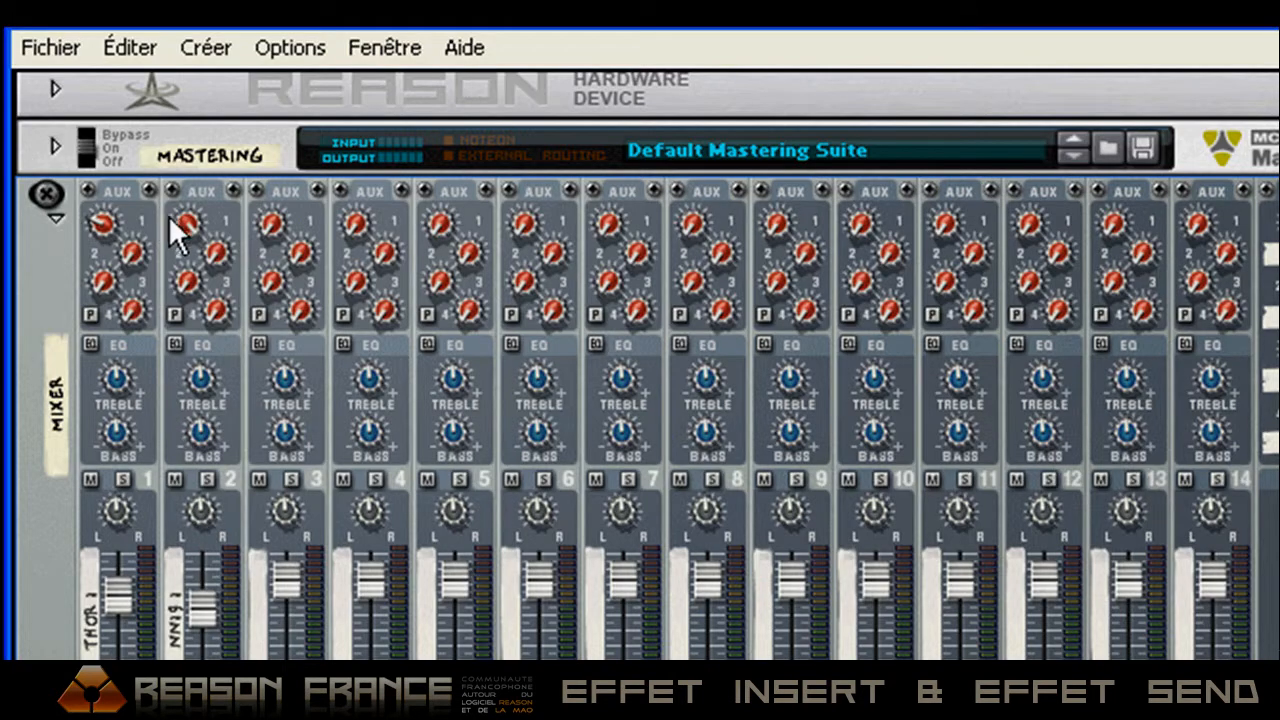
# Step: Turn down the aux 1 sends on mixer channels 2 and 1
pyautogui.moveTo(350, 125); pyautogui.dragTo(413, 372)
pyautogui.moveTo(100, 214); pyautogui.dragTo(140, 413)
pyautogui.moveTo(136, 259)
pyautogui.mouseDown()
pyautogui.moveTo(145, 152)
pyautogui.moveTo(157, 208)
pyautogui.moveTo(140, 248)
pyautogui.moveTo(134, 64)
pyautogui.moveTo(145, 249)
pyautogui.moveTo(142, 91)
pyautogui.moveTo(138, 233)
pyautogui.moveTo(157, 265)
pyautogui.mouseUp()
# Step: Show the back of the rack and create a DDL-1 digital delay line from the mixer as a second send effect
pyautogui.press('Tab')
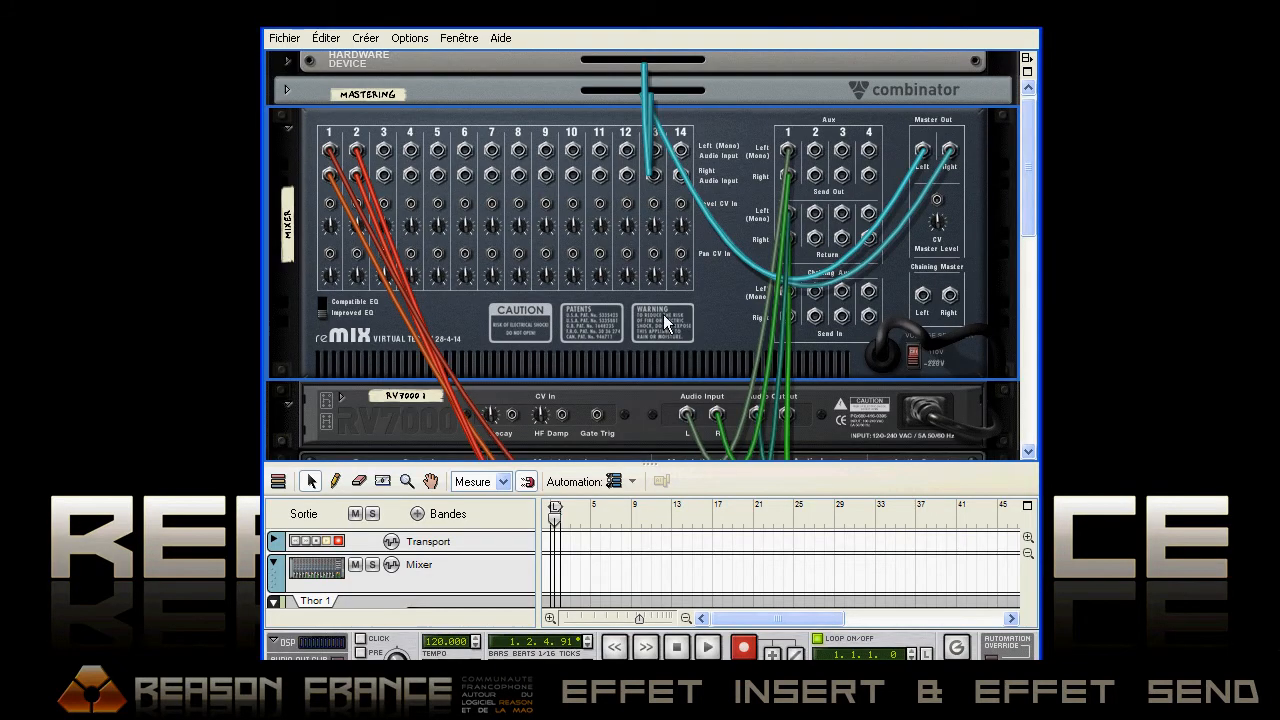
pyautogui.rightClick(492, 311)
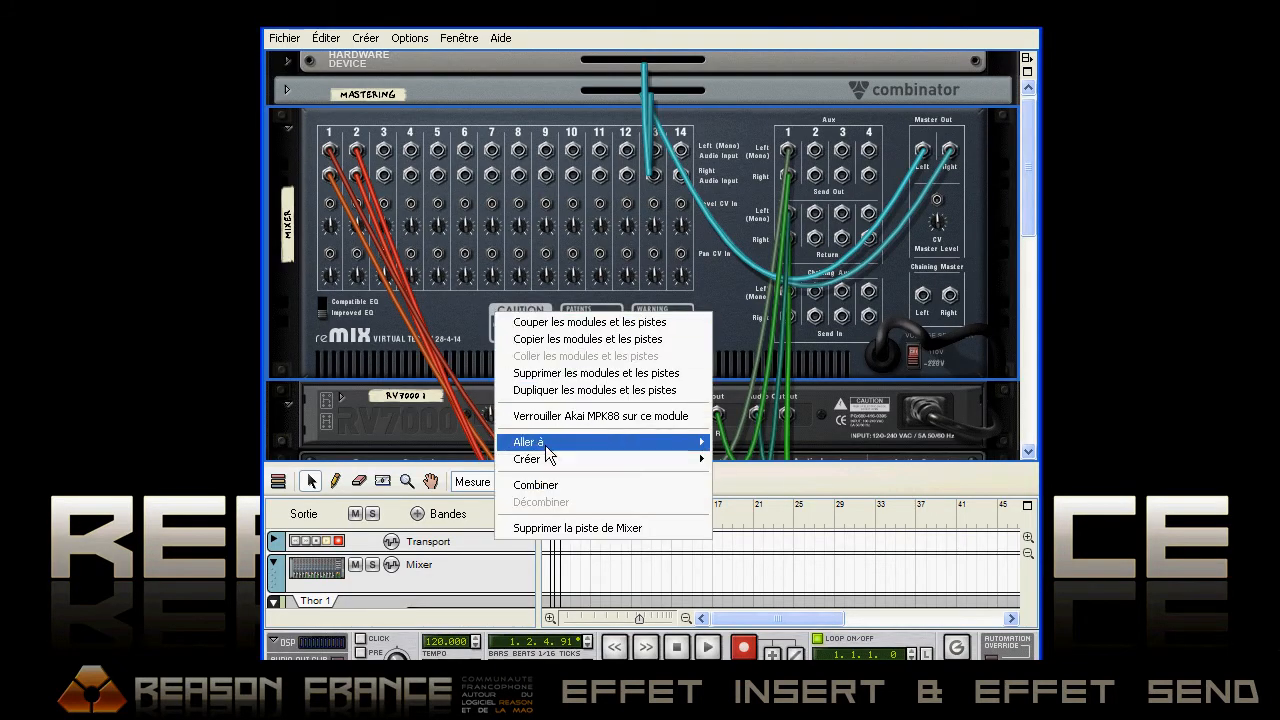
pyautogui.moveTo(547, 460)
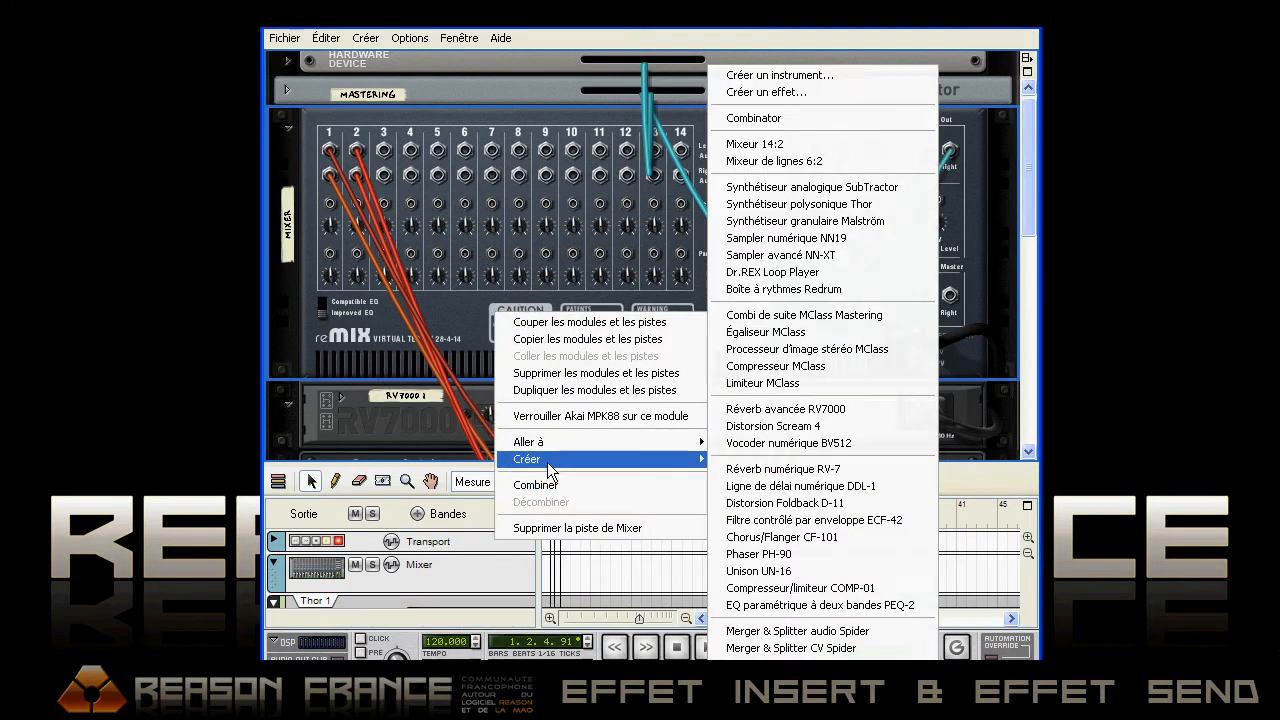
pyautogui.click(770, 487)
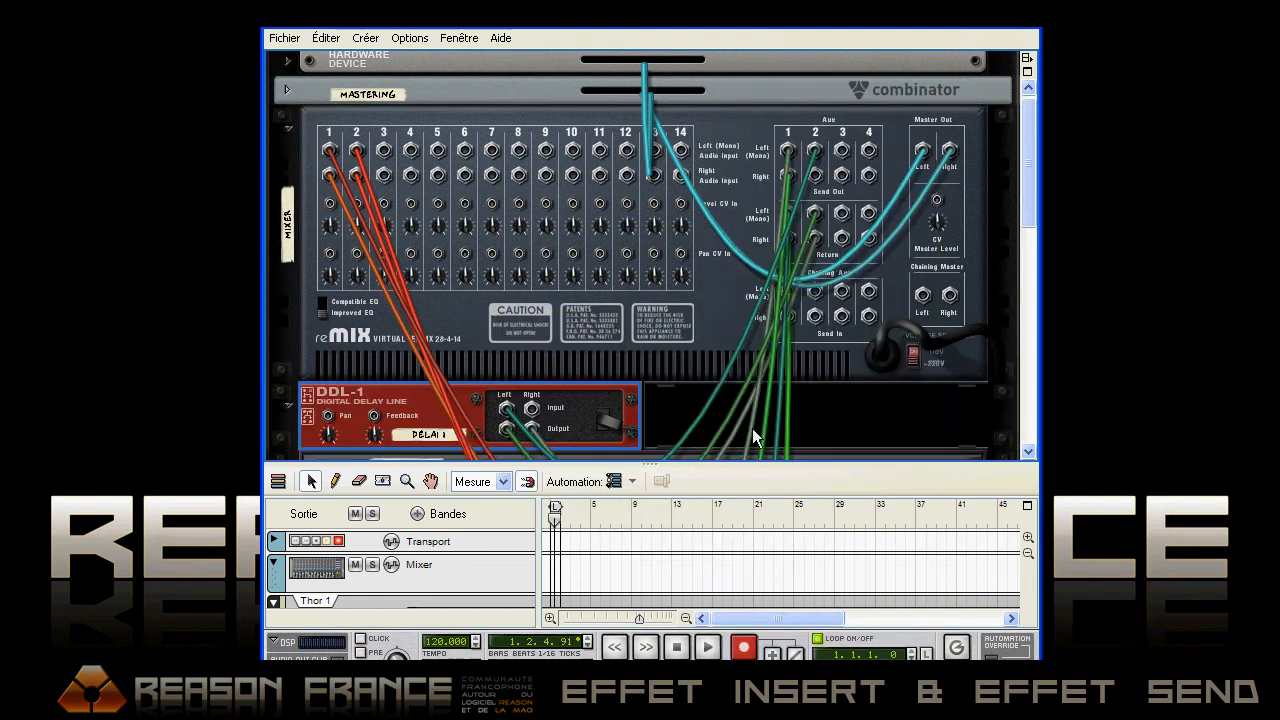
# Step: On the front of the rack, raise channel 1's aux 2 send and set the DDL-1 delay to 2 steps
pyautogui.scroll(-1, 1024, 215)
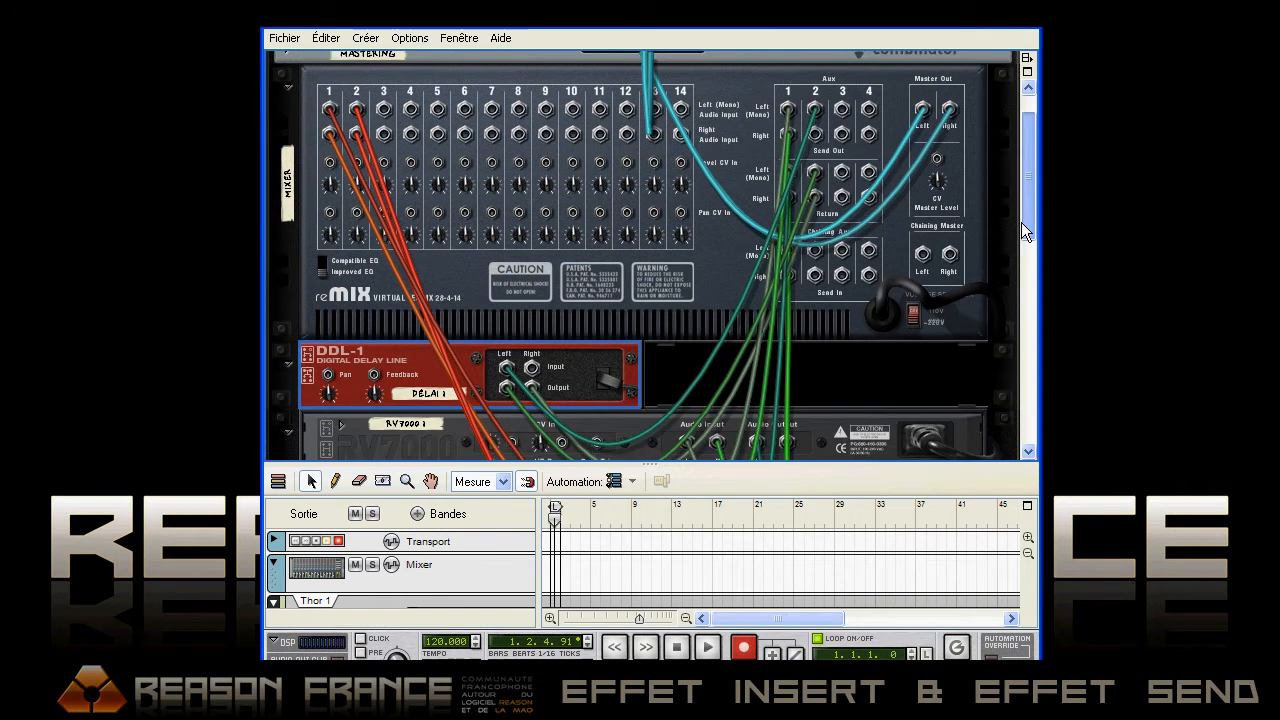
pyautogui.press('Tab')
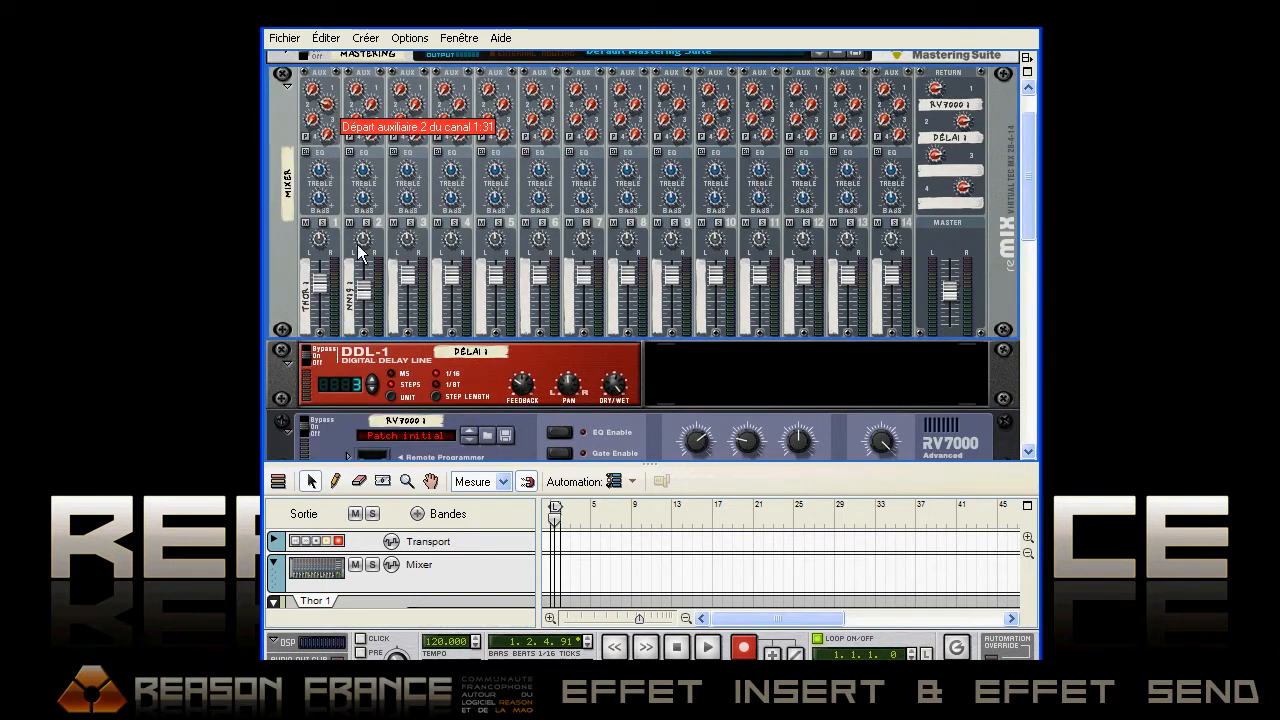
pyautogui.moveTo(358, 226); pyautogui.dragTo(362, 138)
pyautogui.click(372, 389)
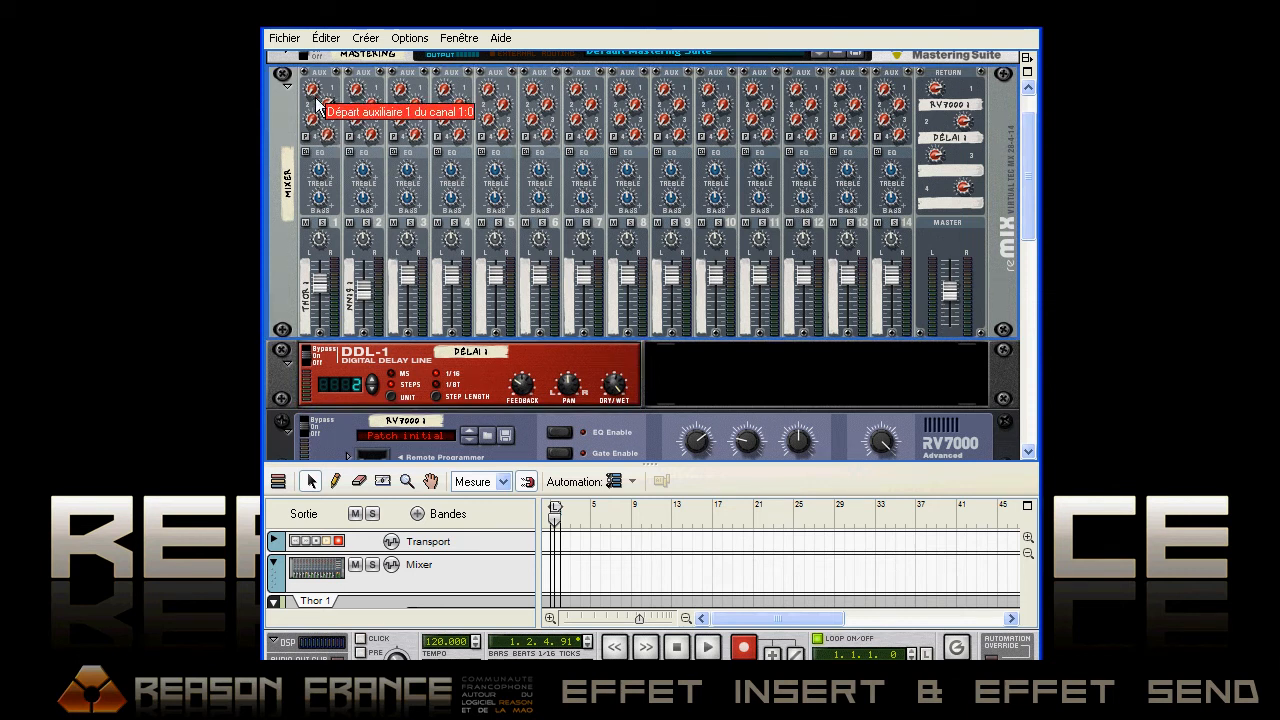
# Step: Balance reverb and delay on mixer channel 1 by bringing aux 2 to 0 and adjusting its aux 1 and aux 2 sends in turn
pyautogui.moveTo(322, 100); pyautogui.dragTo(322, 118)
pyautogui.moveTo(357, 291); pyautogui.dragTo(357, 296)
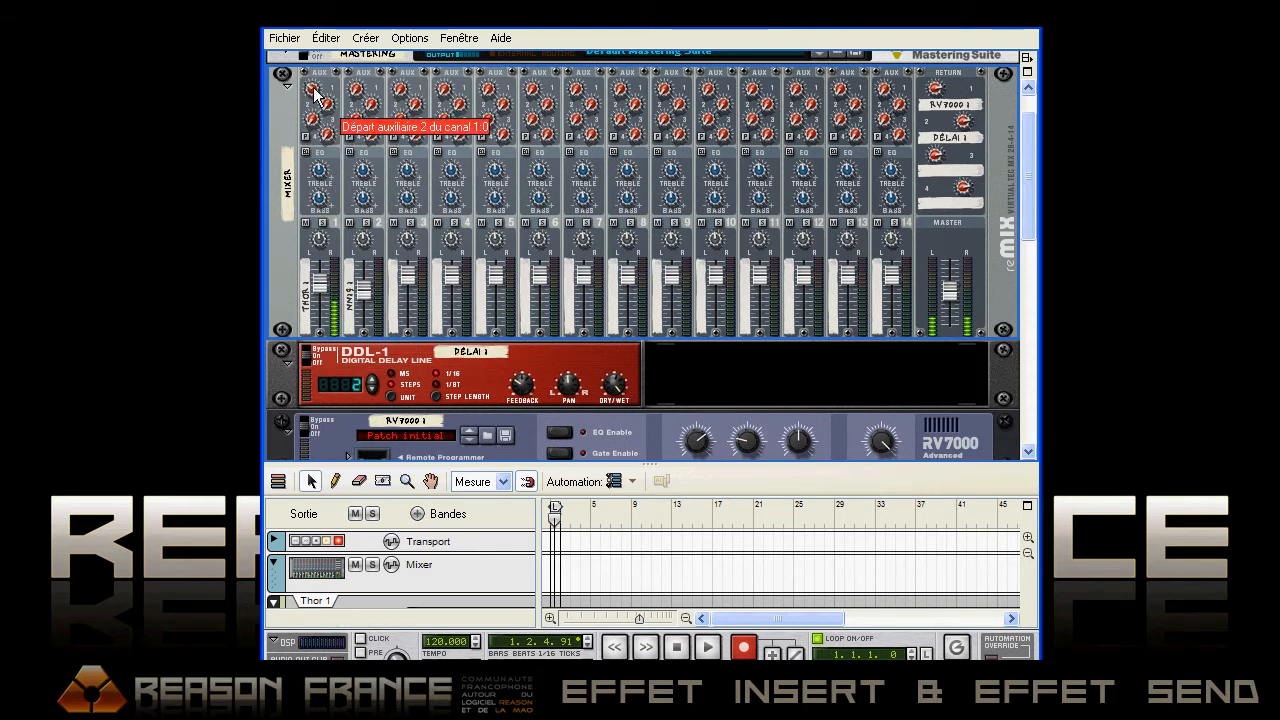
pyautogui.moveTo(315, 86); pyautogui.dragTo(313, 64)
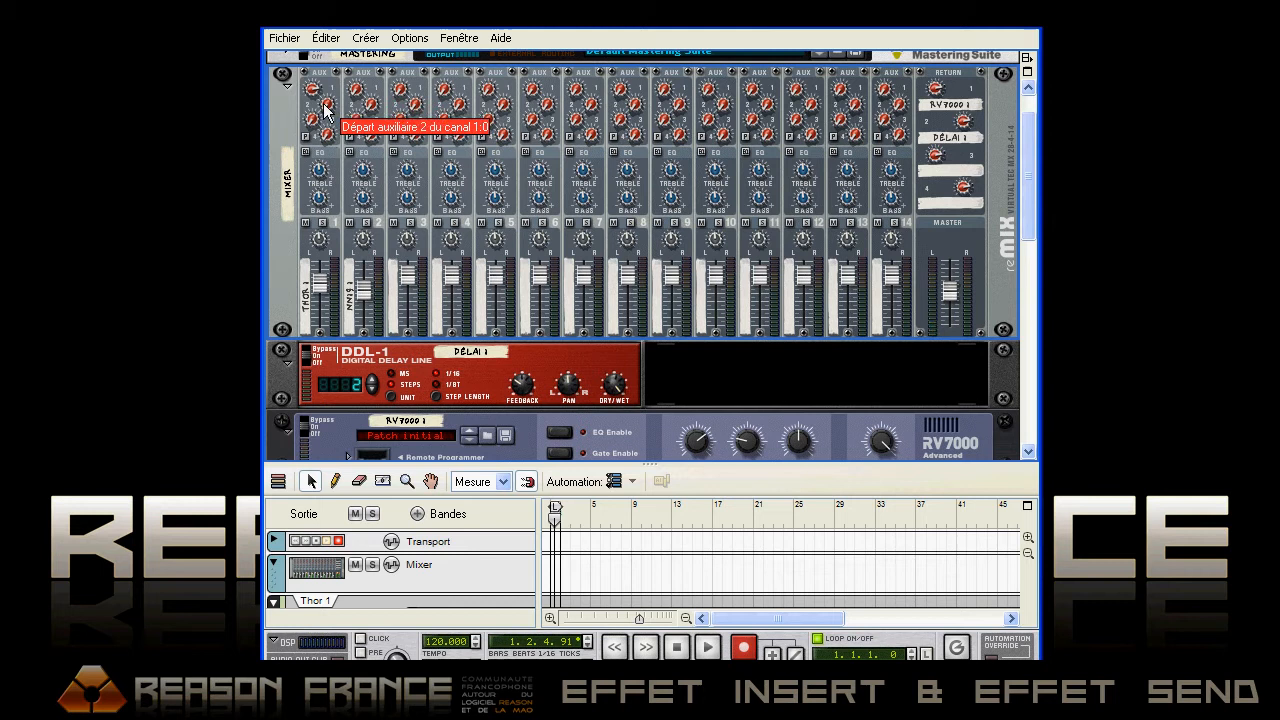
pyautogui.moveTo(327, 102)
pyautogui.mouseDown()
pyautogui.moveTo(327, 44)
pyautogui.moveTo(314, 108)
pyautogui.mouseUp()
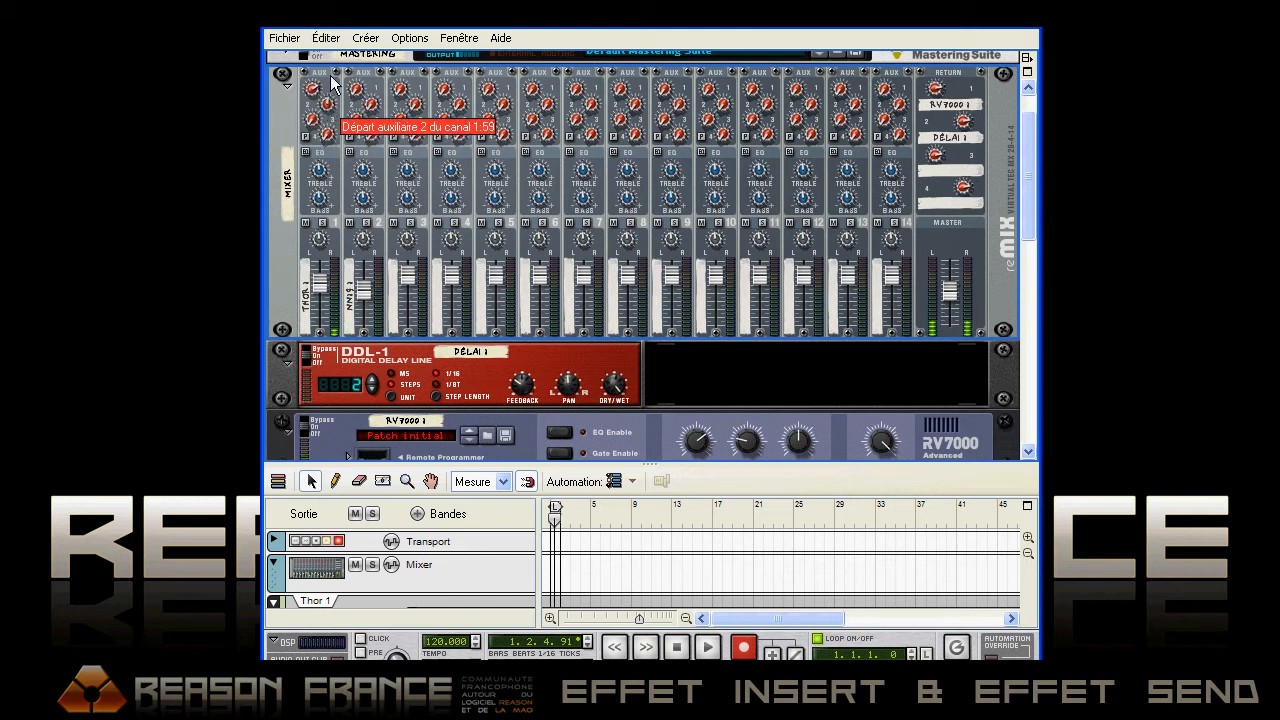
pyautogui.moveTo(331, 85); pyautogui.dragTo(333, 57)
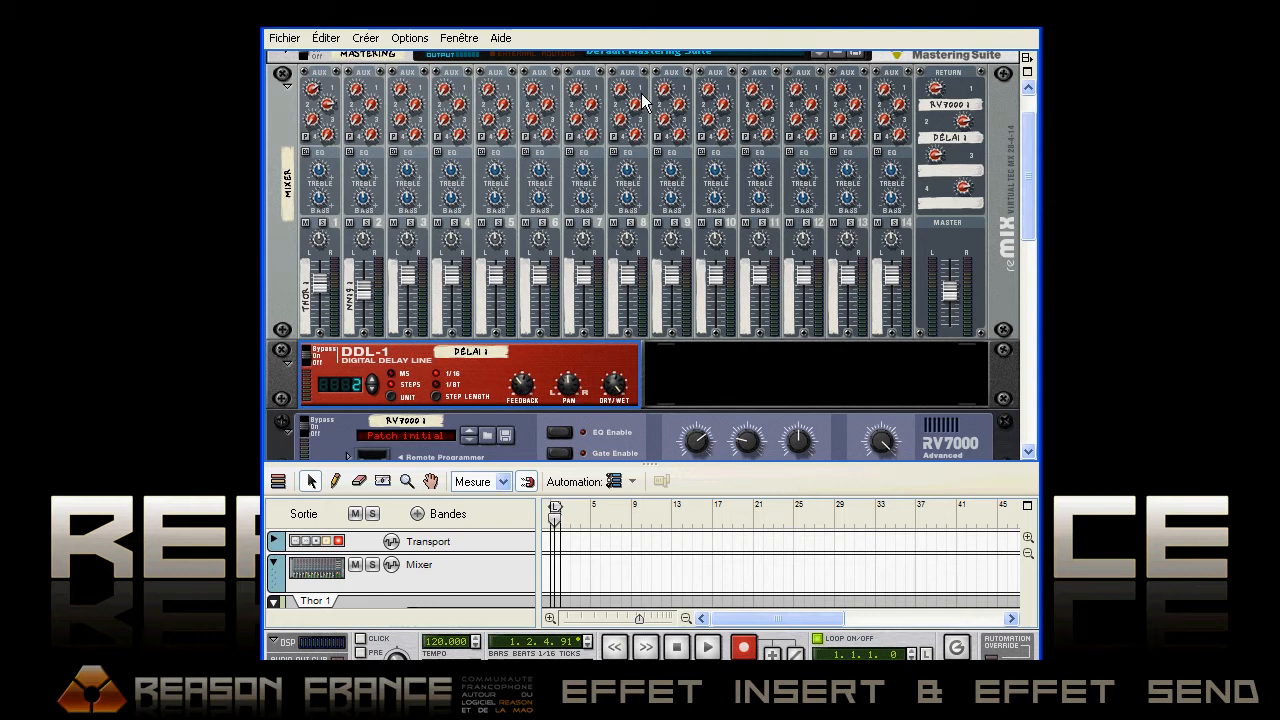
pyautogui.moveTo(314, 90); pyautogui.dragTo(392, 140)
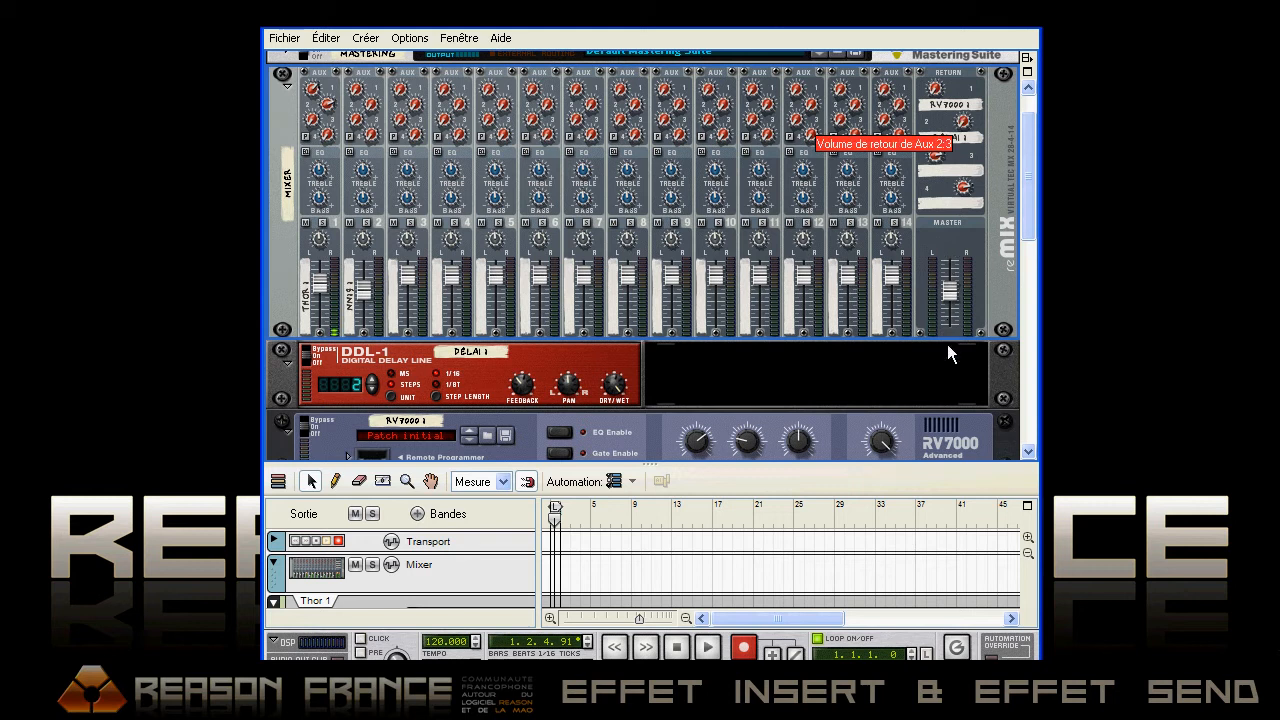
# Step: Vary the delay's aux 2 return volume, restore it to 100, and reset the aux 1 return volume
pyautogui.moveTo(964, 121); pyautogui.dragTo(956, 35)
pyautogui.moveTo(963, 121); pyautogui.dragTo(963, 163)
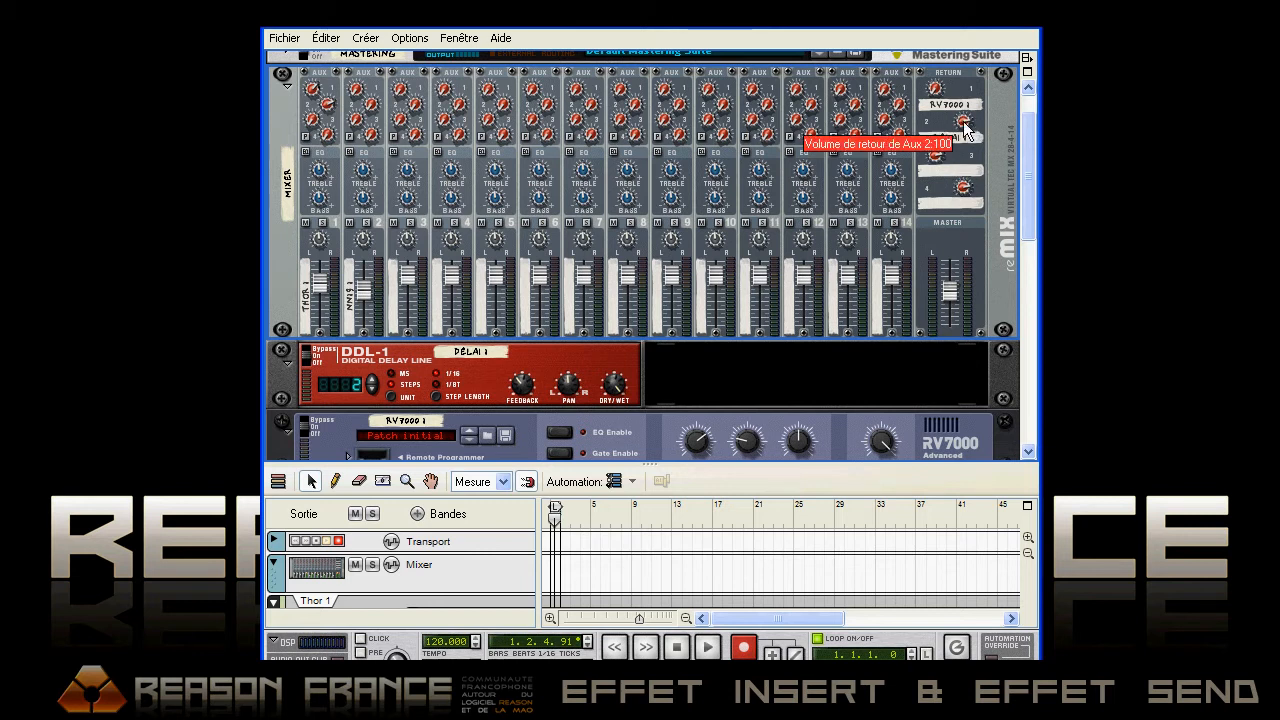
pyautogui.keyDown('ctrl'); pyautogui.click(937, 88); pyautogui.keyUp('ctrl')
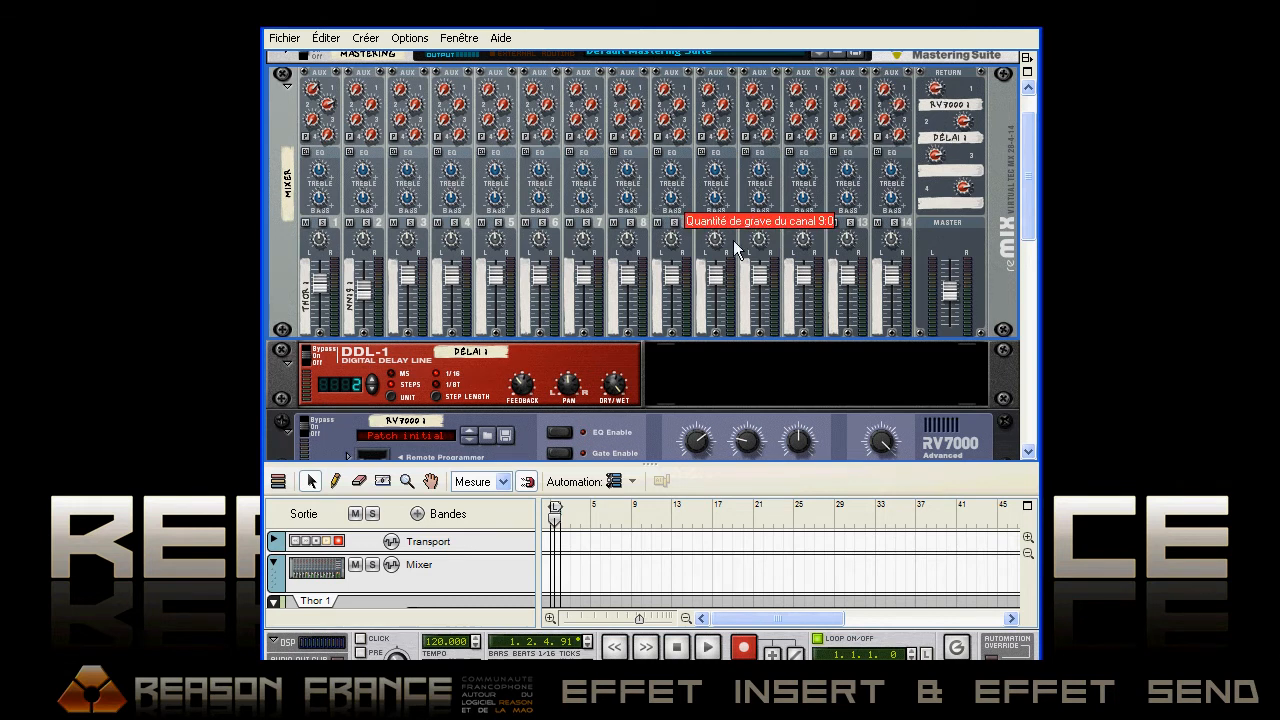
# Step: From the back of the rack, create a second 14:2 mixer below the existing one and display its front panel
pyautogui.press('Tab')
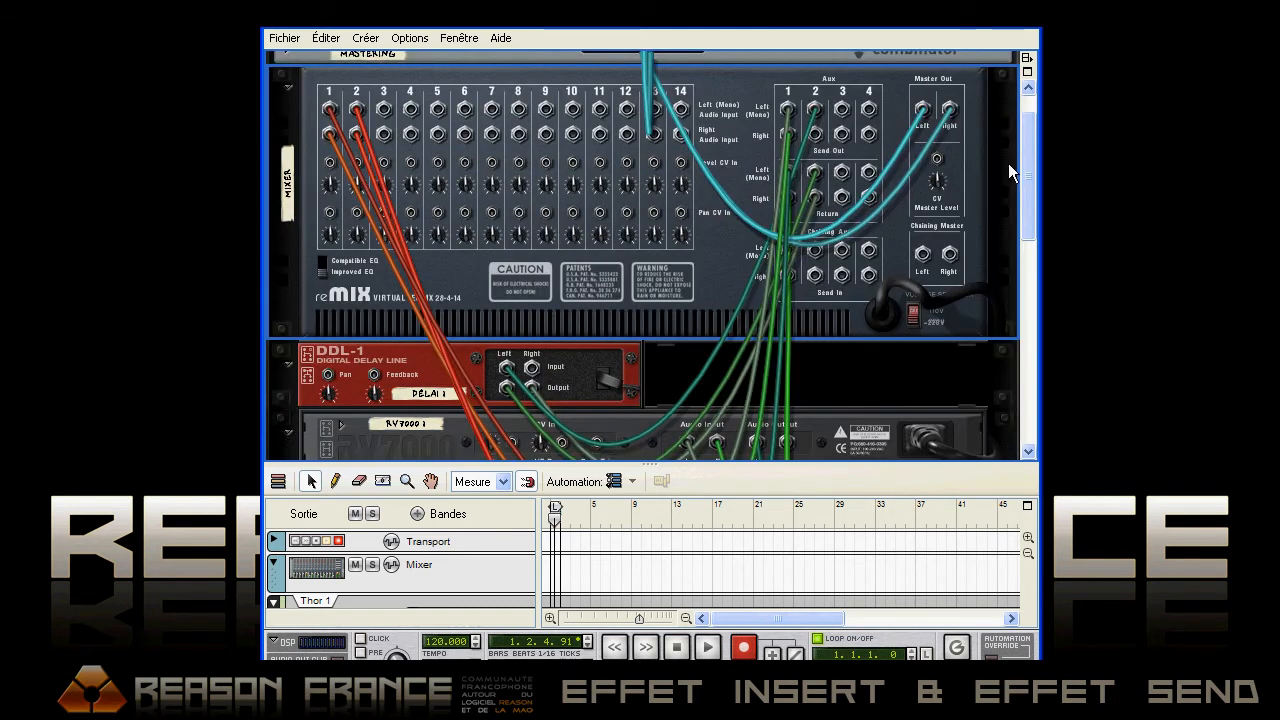
pyautogui.moveTo(1022, 162); pyautogui.dragTo(1022, 169)
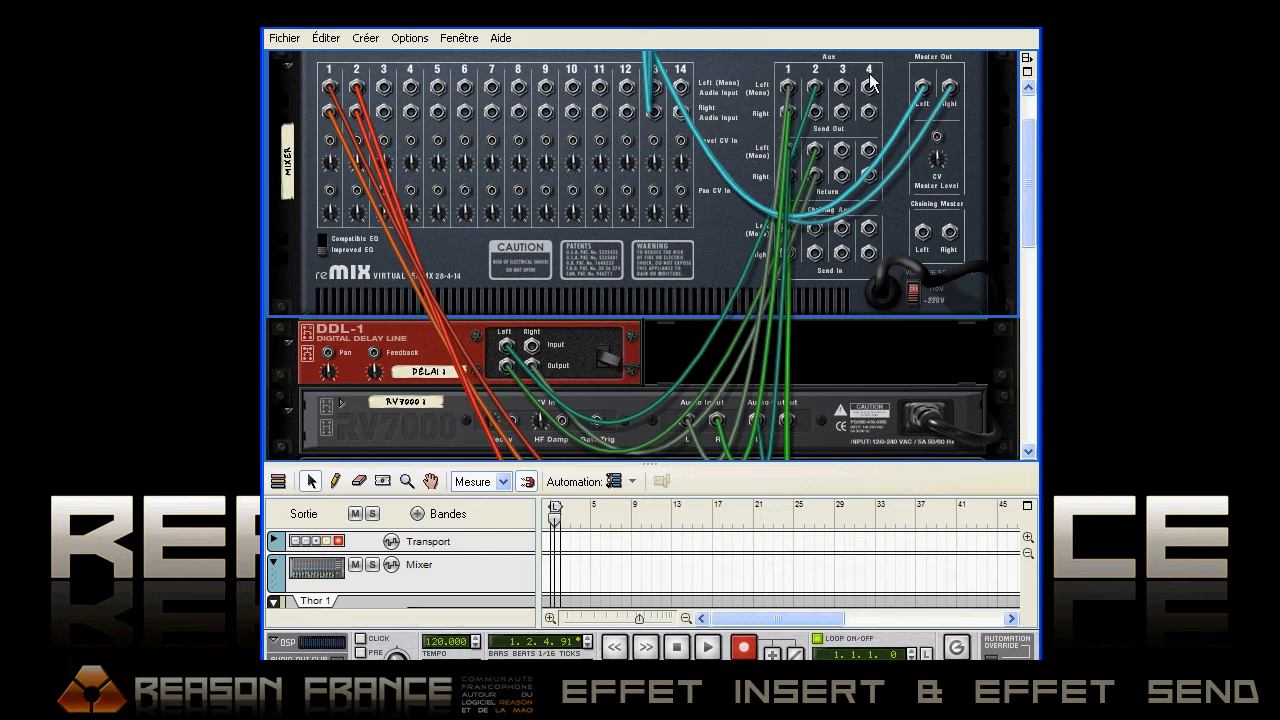
pyautogui.rightClick(586, 231)
pyautogui.moveTo(635, 383)
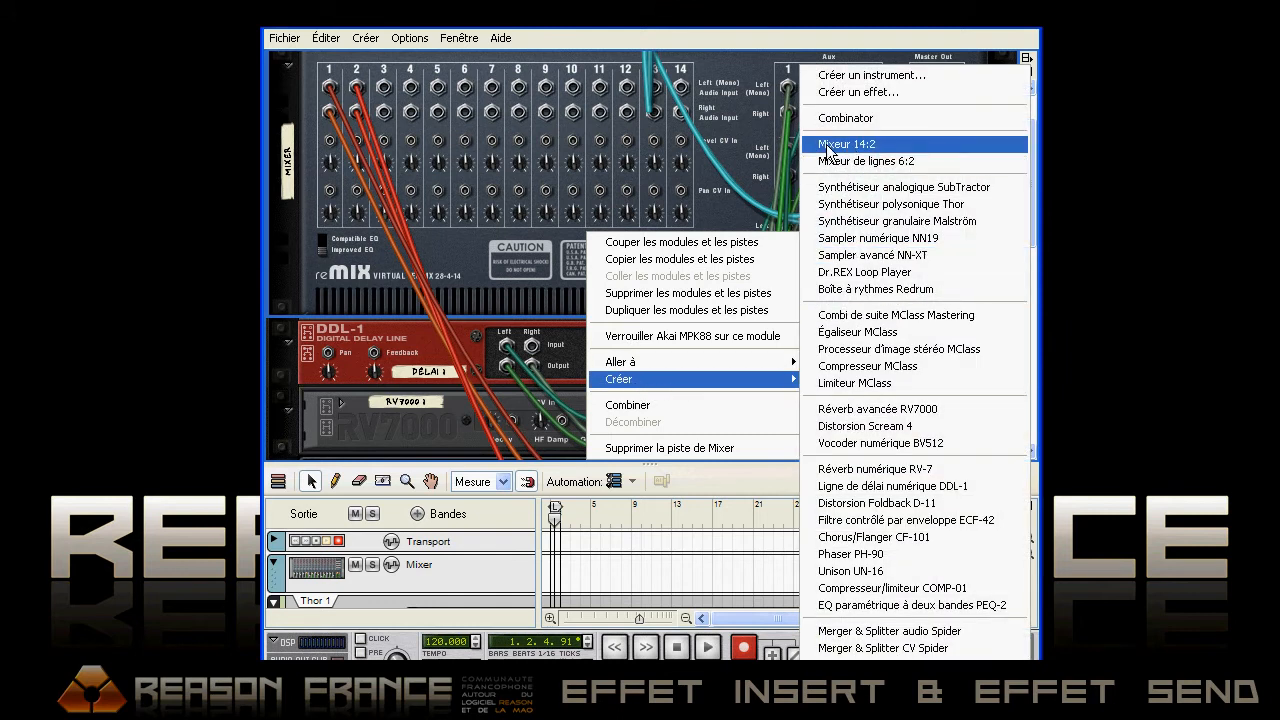
pyautogui.click(845, 147)
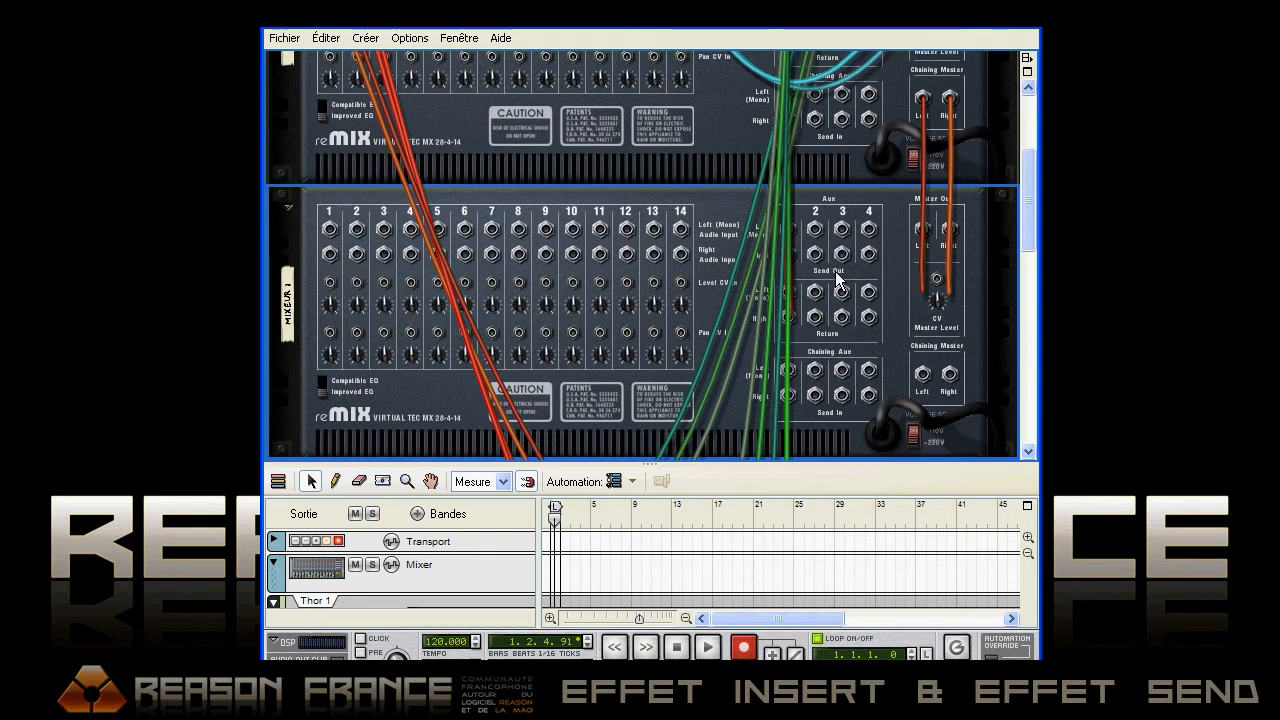
pyautogui.moveTo(1022, 204)
pyautogui.mouseDown()
pyautogui.moveTo(1022, 163)
pyautogui.moveTo(1015, 218)
pyautogui.moveTo(1027, 222)
pyautogui.moveTo(1026, 179)
pyautogui.moveTo(1027, 192)
pyautogui.mouseUp()
pyautogui.press('Tab')
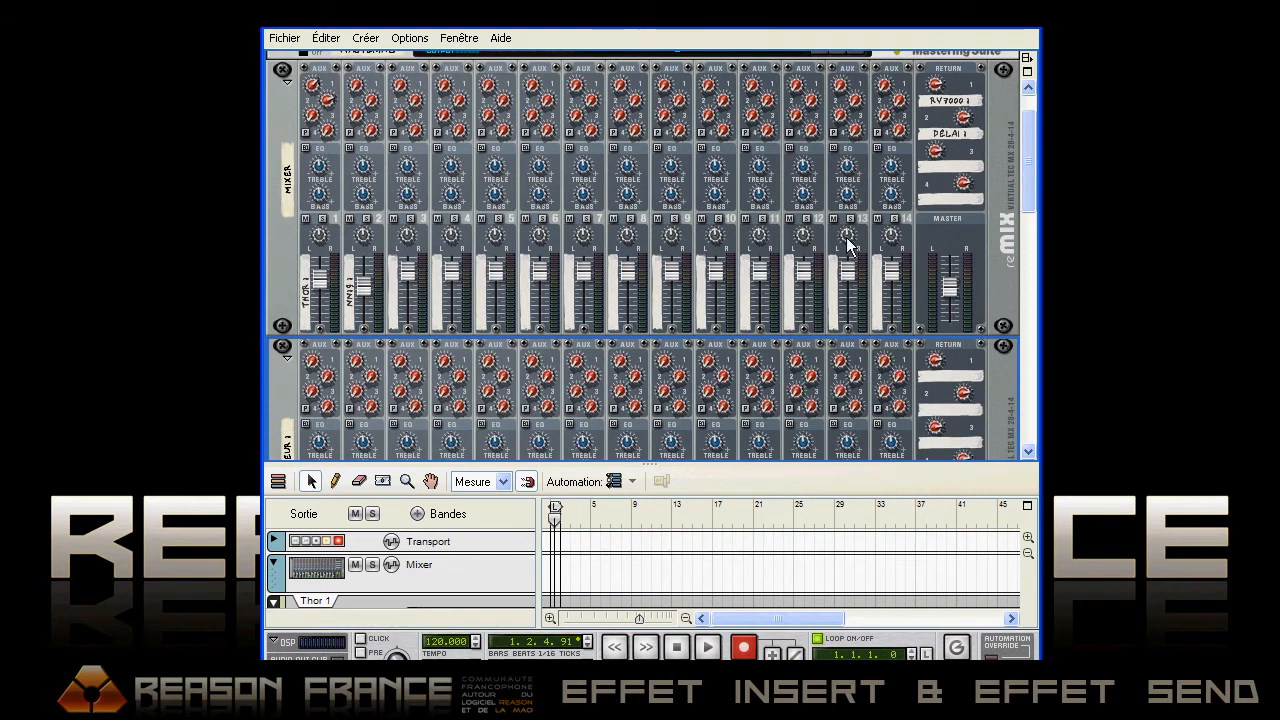
pyautogui.moveTo(1029, 172); pyautogui.dragTo(1022, 243)
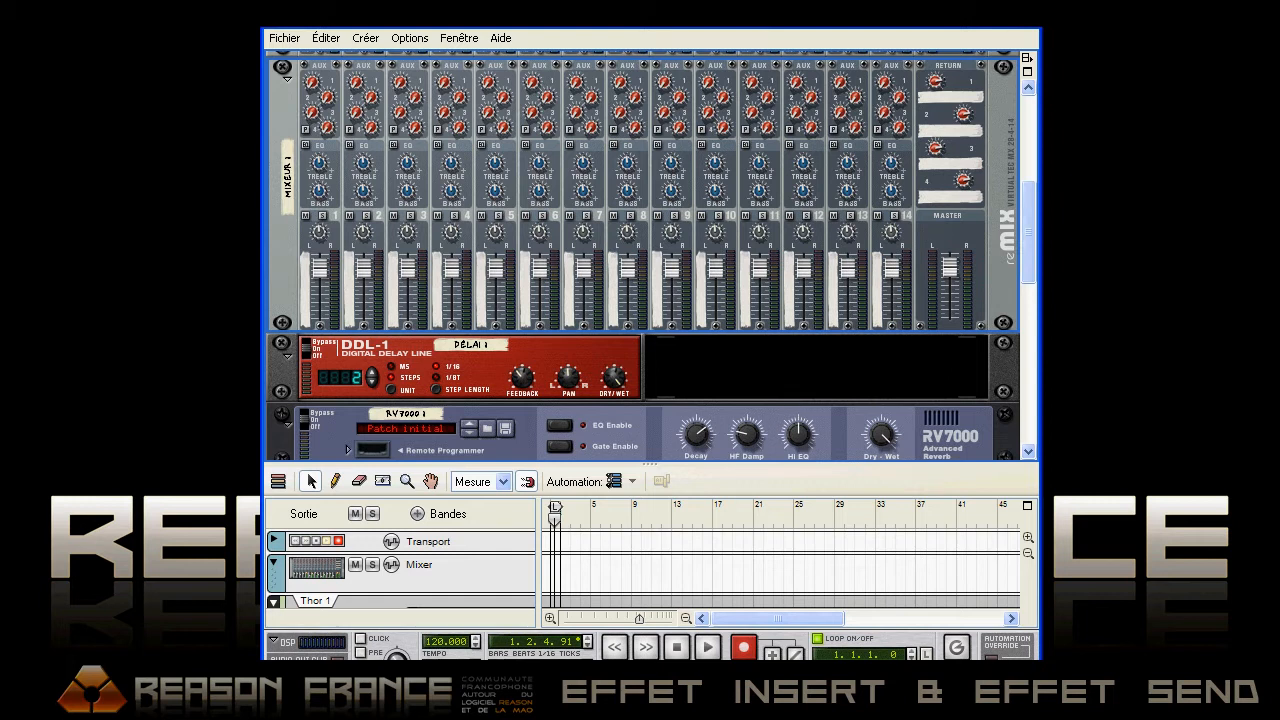
# Step: Switch to Cubase, select the MS-20 01 MIDI track and open the MS-20 instrument's editor
pyautogui.hotkey('alt', 'Tab')
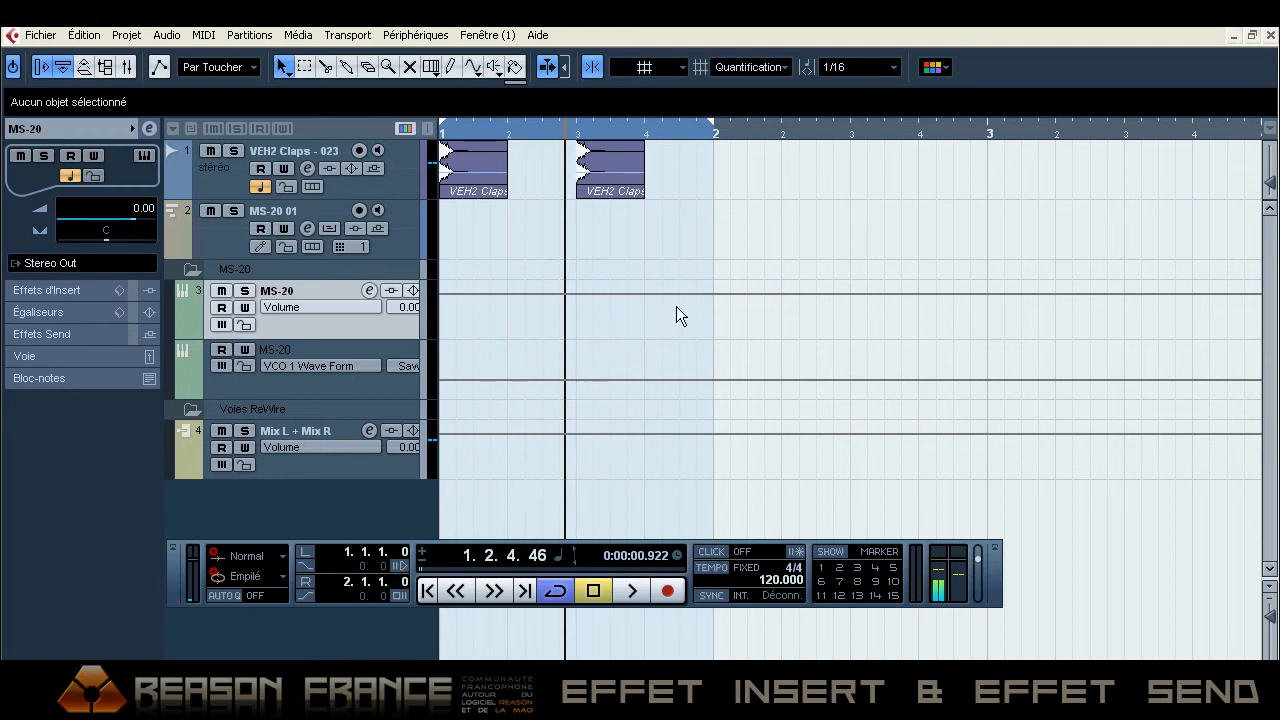
pyautogui.click(300, 209)
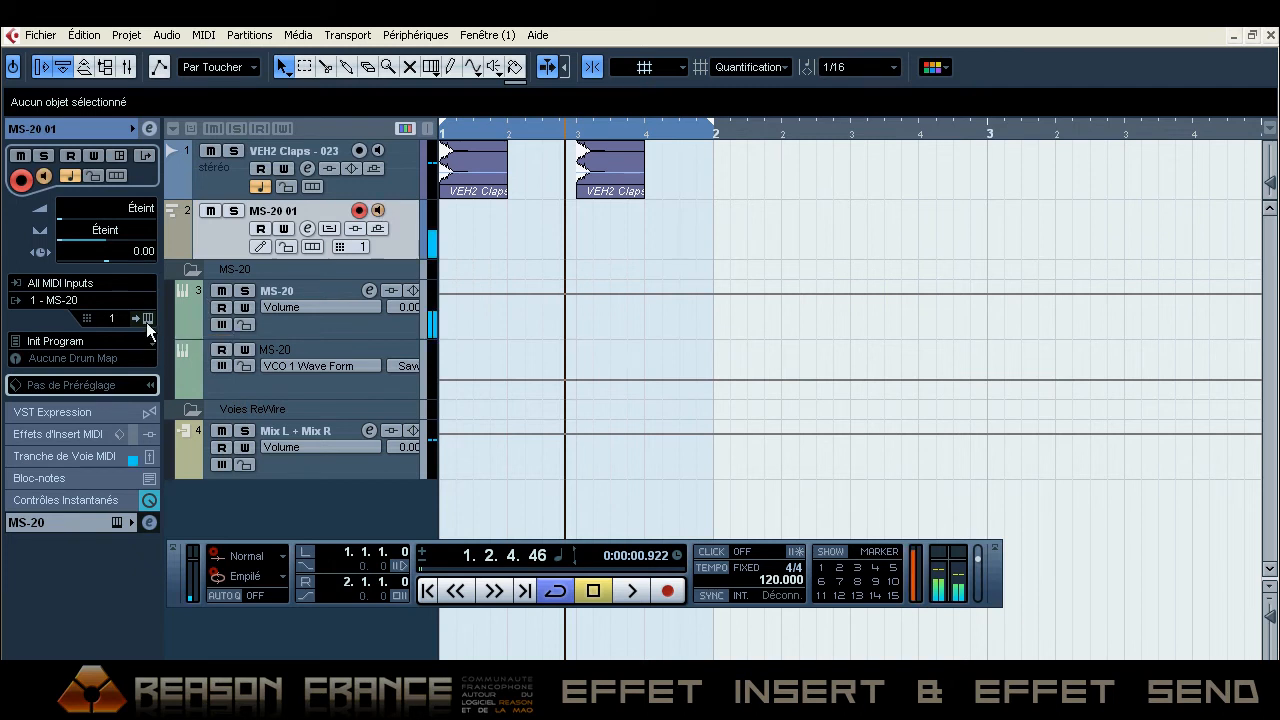
pyautogui.click(147, 318)
pyautogui.moveTo(521, 219); pyautogui.dragTo(590, 128)
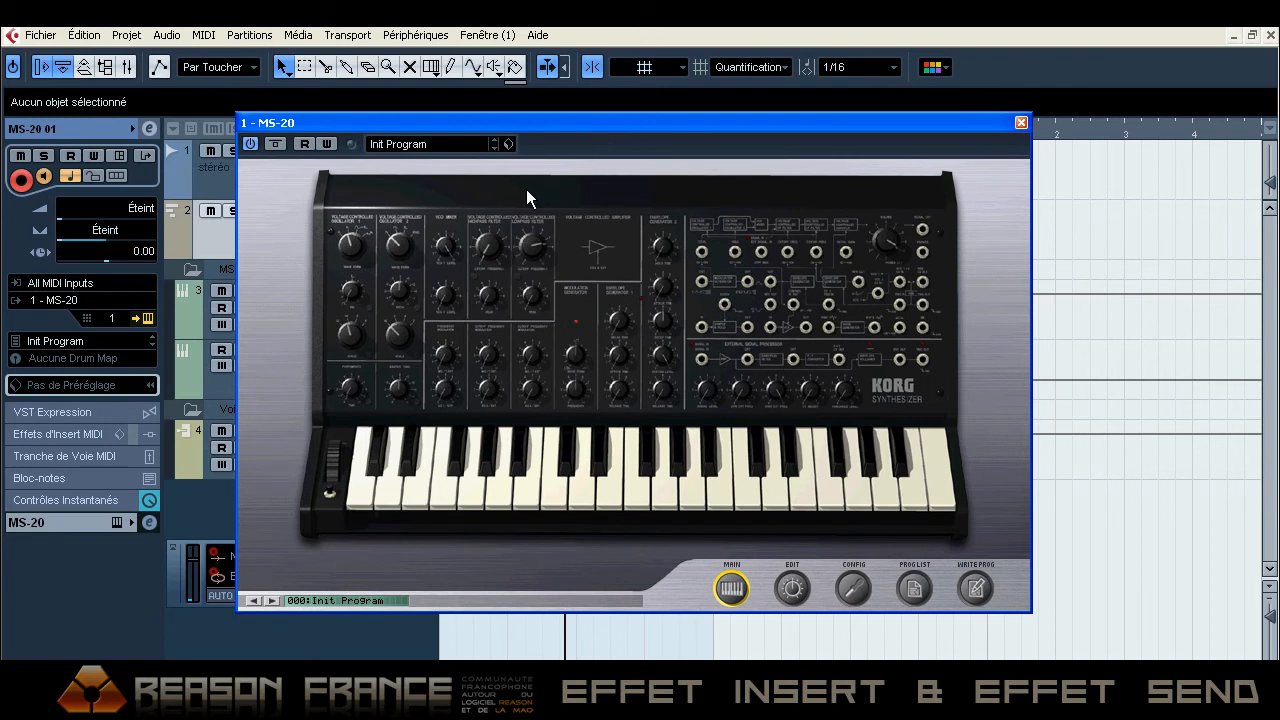
# Step: Sweep the MS-20's high-pass filter cutoff up and back down
pyautogui.moveTo(485, 249); pyautogui.dragTo(485, 183)
pyautogui.moveTo(491, 244); pyautogui.dragTo(497, 224)
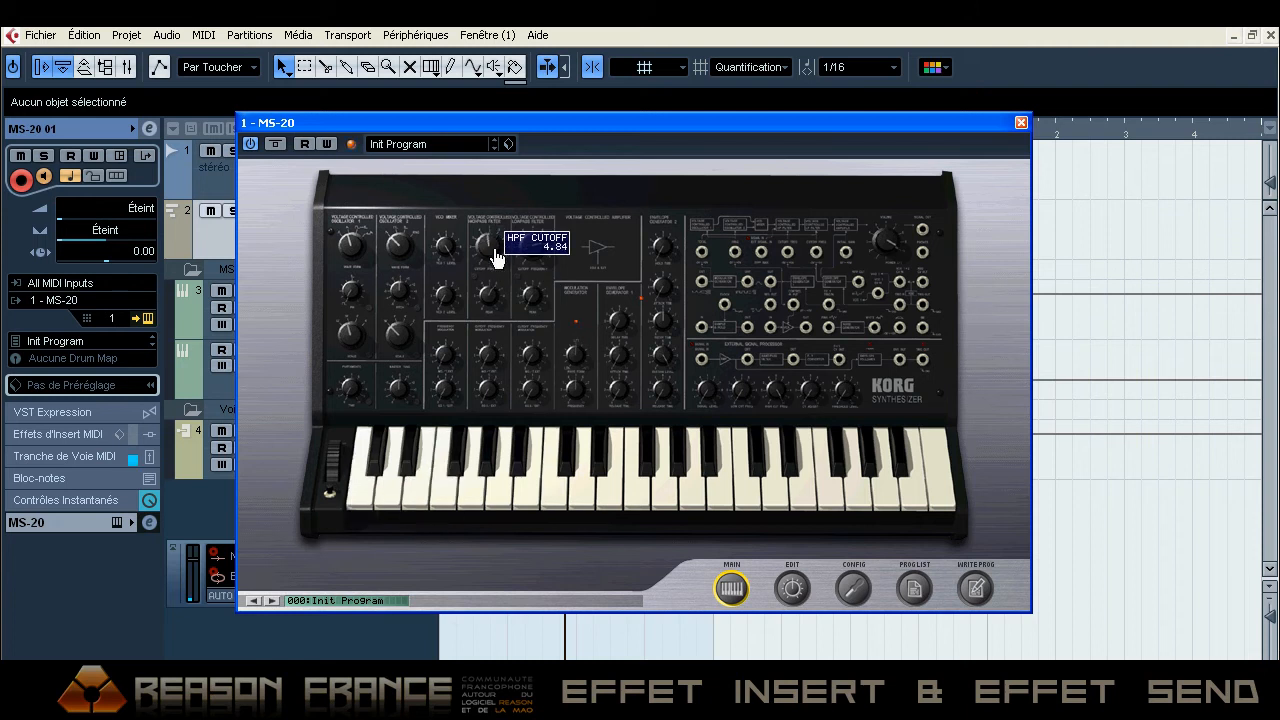
pyautogui.moveTo(497, 247); pyautogui.dragTo(498, 340)
# Step: Move the MS-20 editor aside, select the MS-20 instrument track and display its insert effect slots
pyautogui.moveTo(525, 119); pyautogui.dragTo(861, 115)
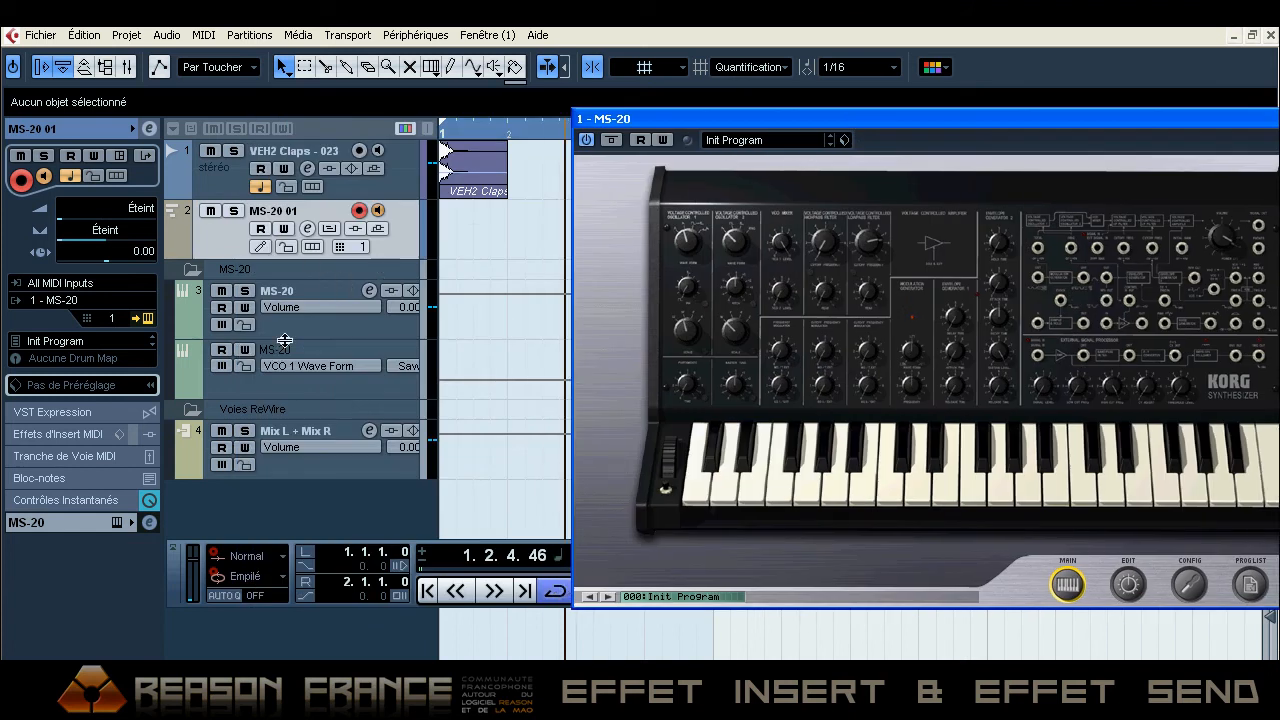
pyautogui.click(280, 289)
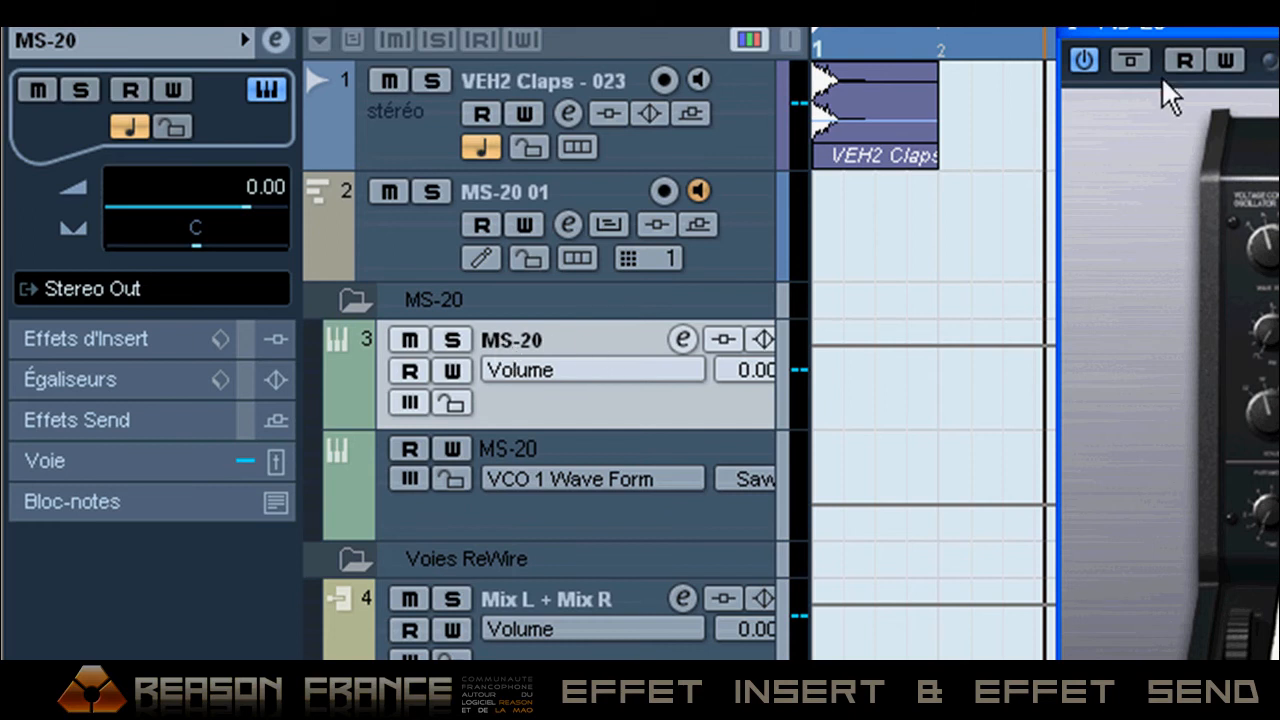
pyautogui.moveTo(1143, 17); pyautogui.dragTo(1153, 13)
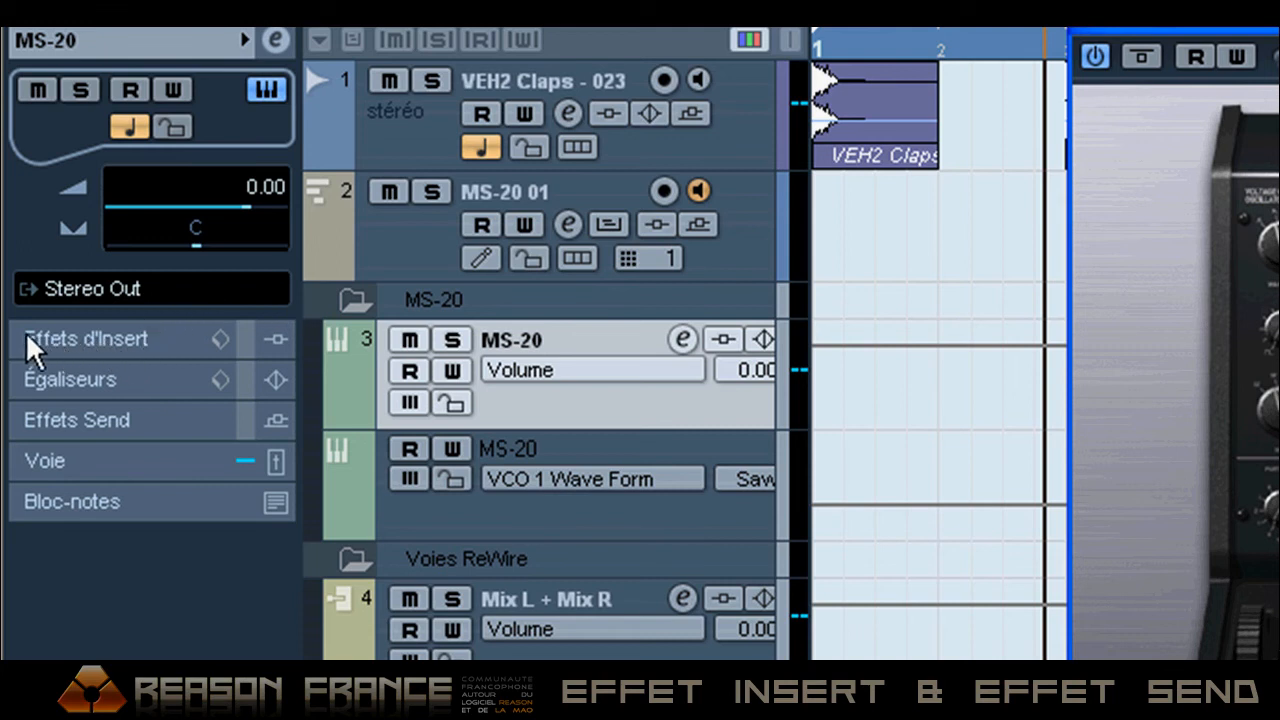
pyautogui.click(81, 338)
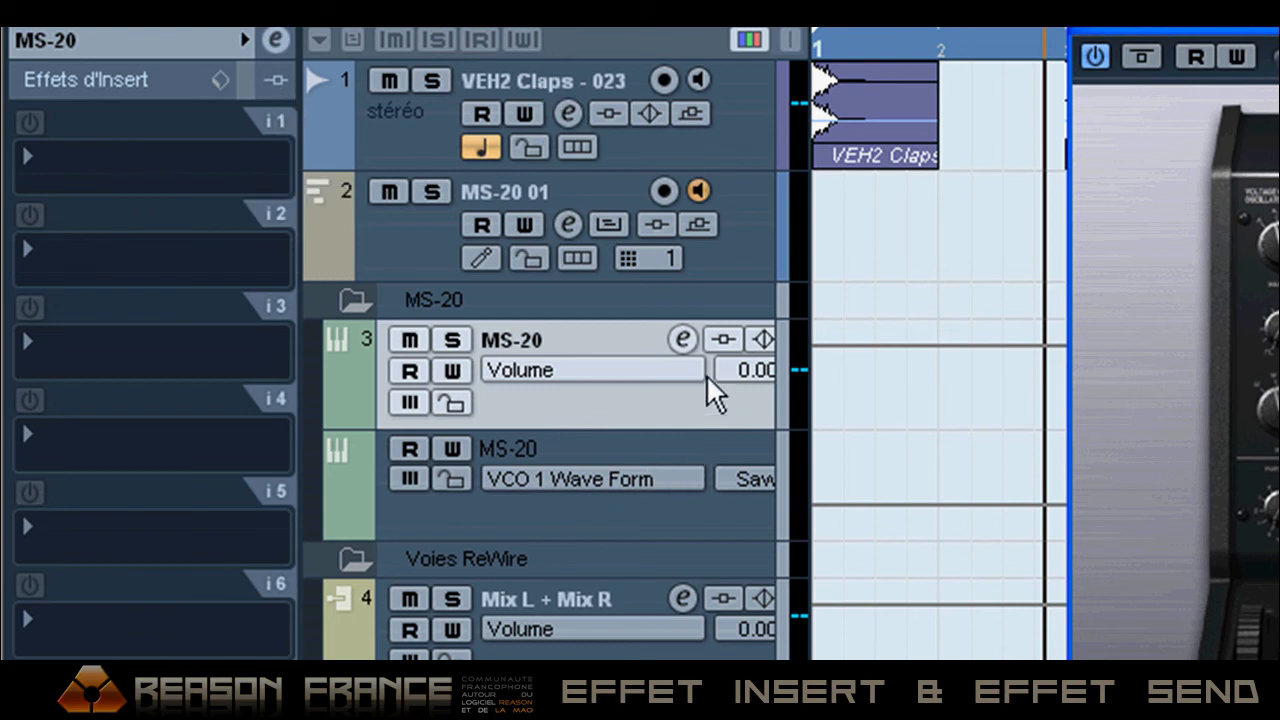
# Step: Open the MS-20 track's VST instrument channel settings to examine its inserts, equalizers and sends, and close them
pyautogui.click(682, 340)
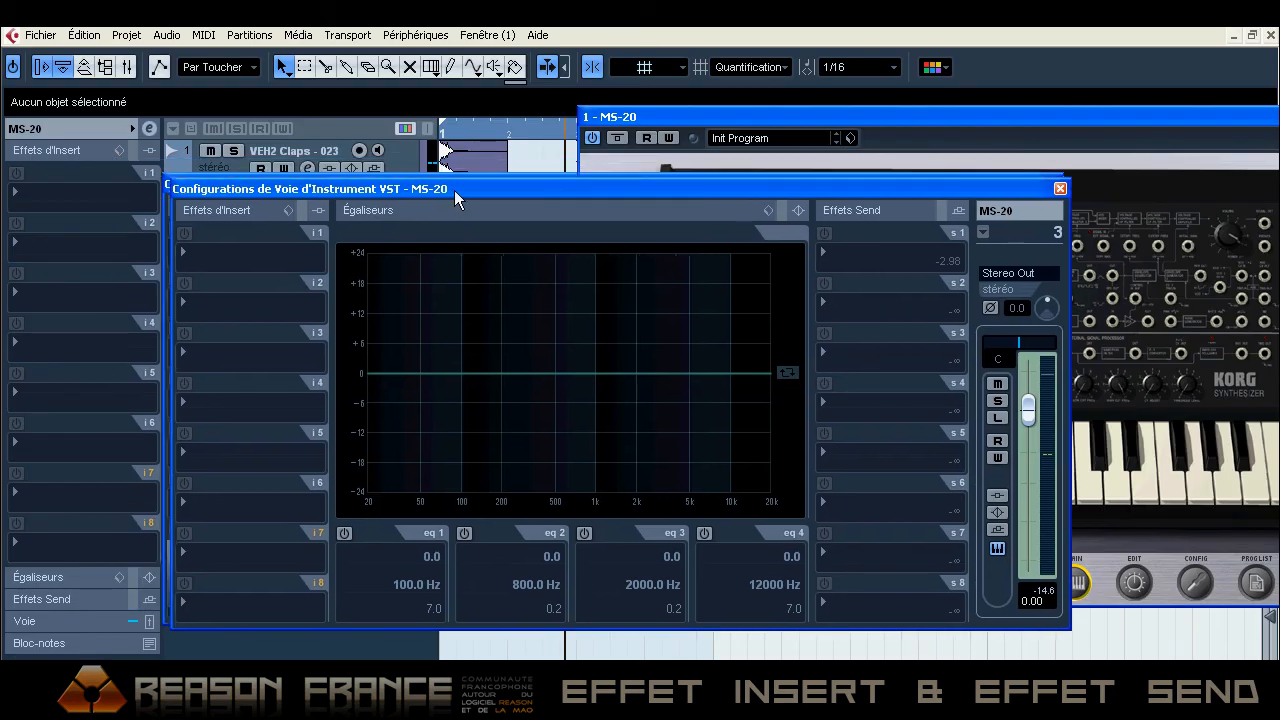
pyautogui.moveTo(454, 190); pyautogui.dragTo(512, 178)
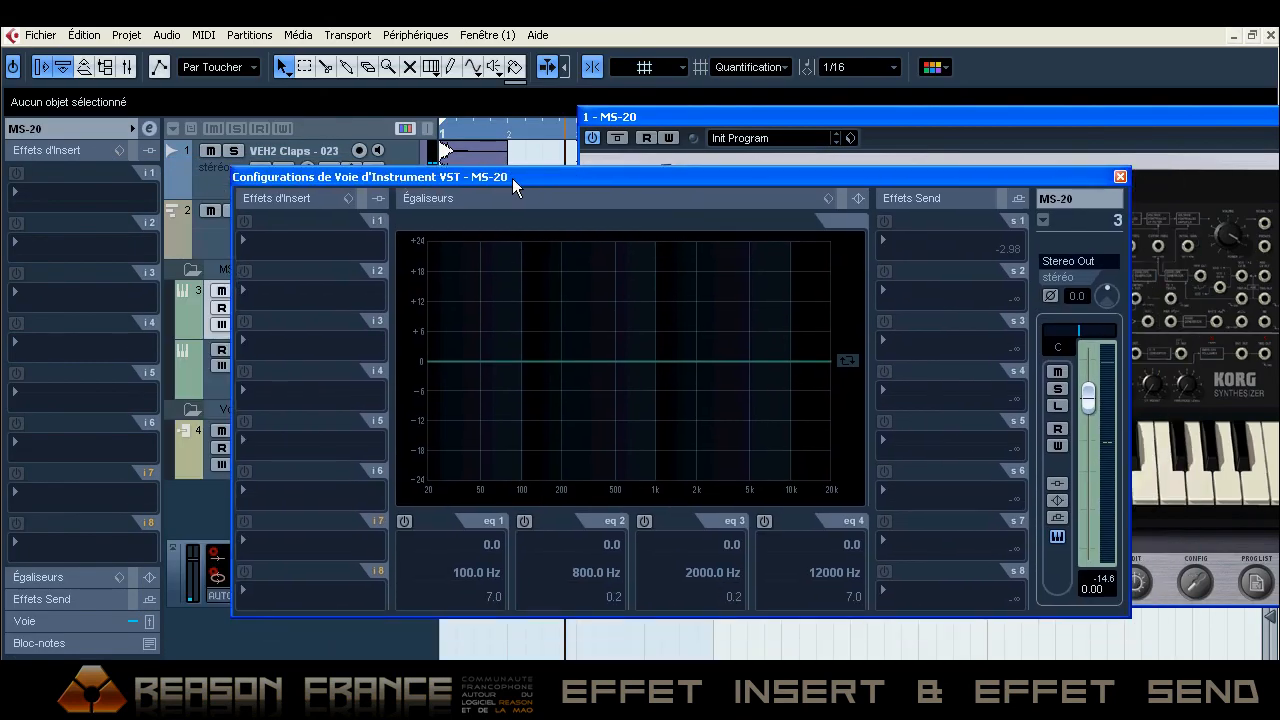
pyautogui.click(71, 126)
pyautogui.moveTo(390, 177); pyautogui.dragTo(313, 161)
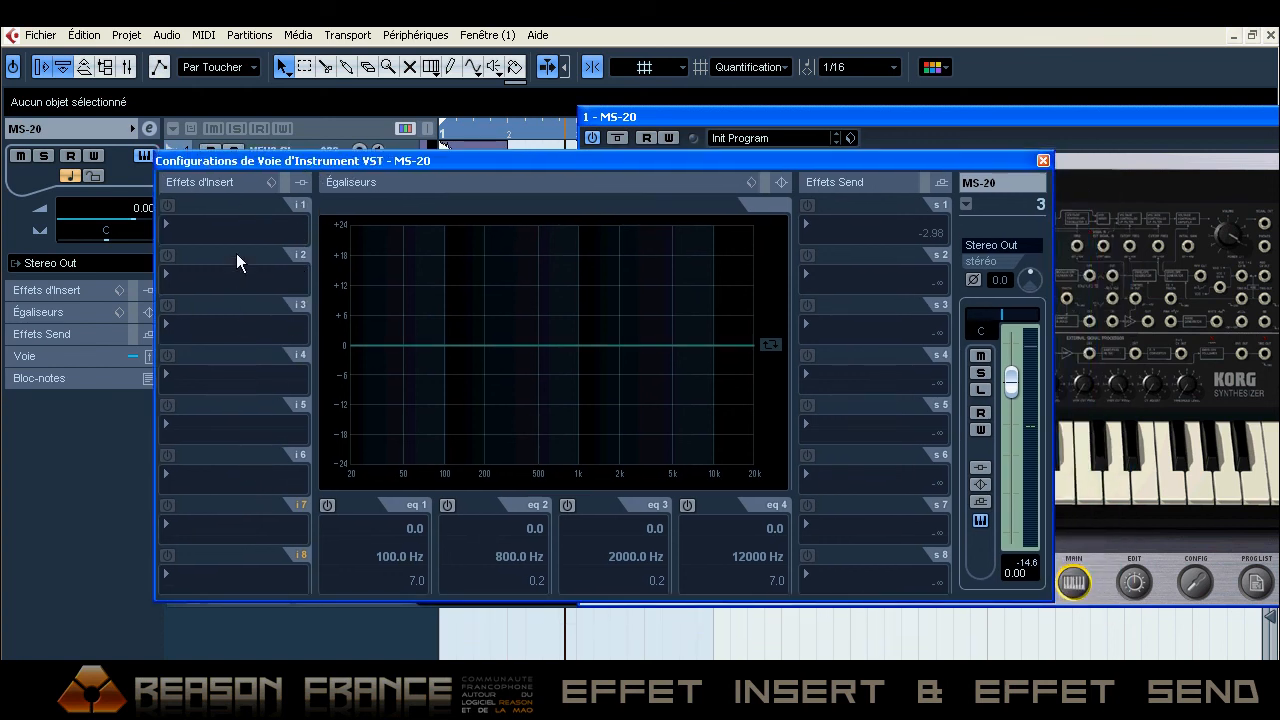
pyautogui.click(1043, 160)
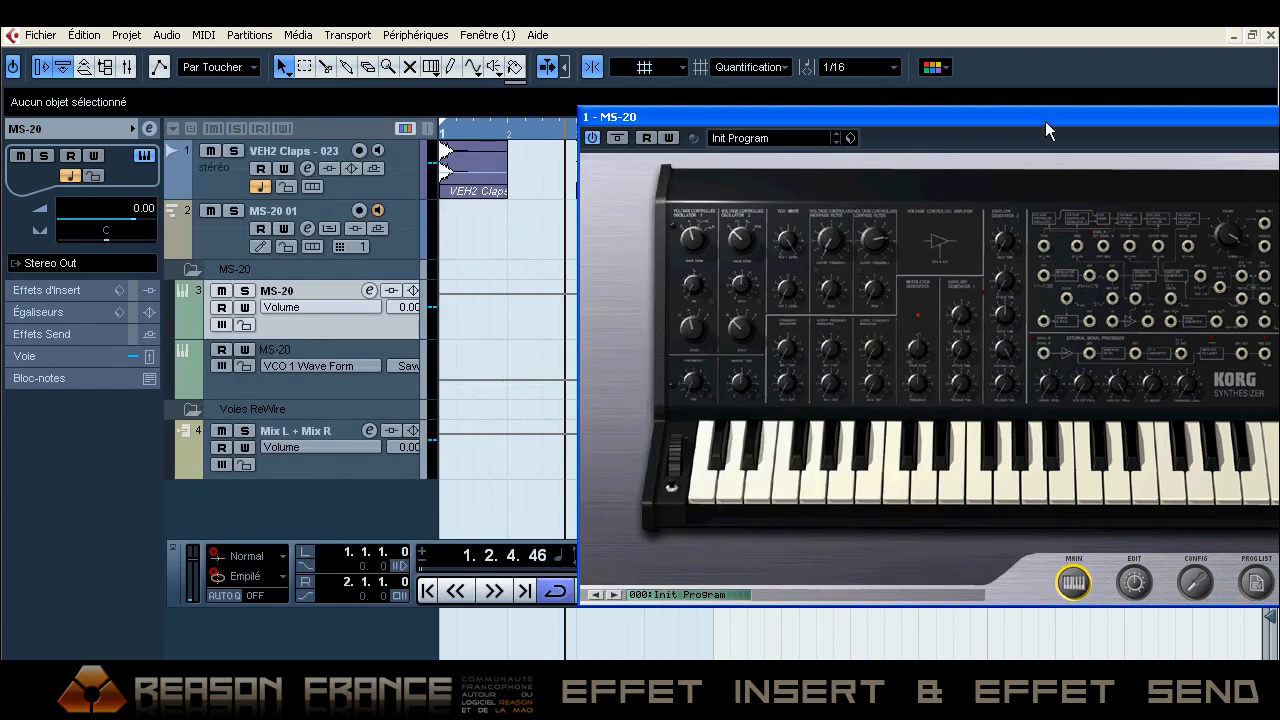
# Step: Open the channel mixer and extend it to show the equalizer settings of every channel
pyautogui.moveTo(1045, 121); pyautogui.dragTo(970, 125)
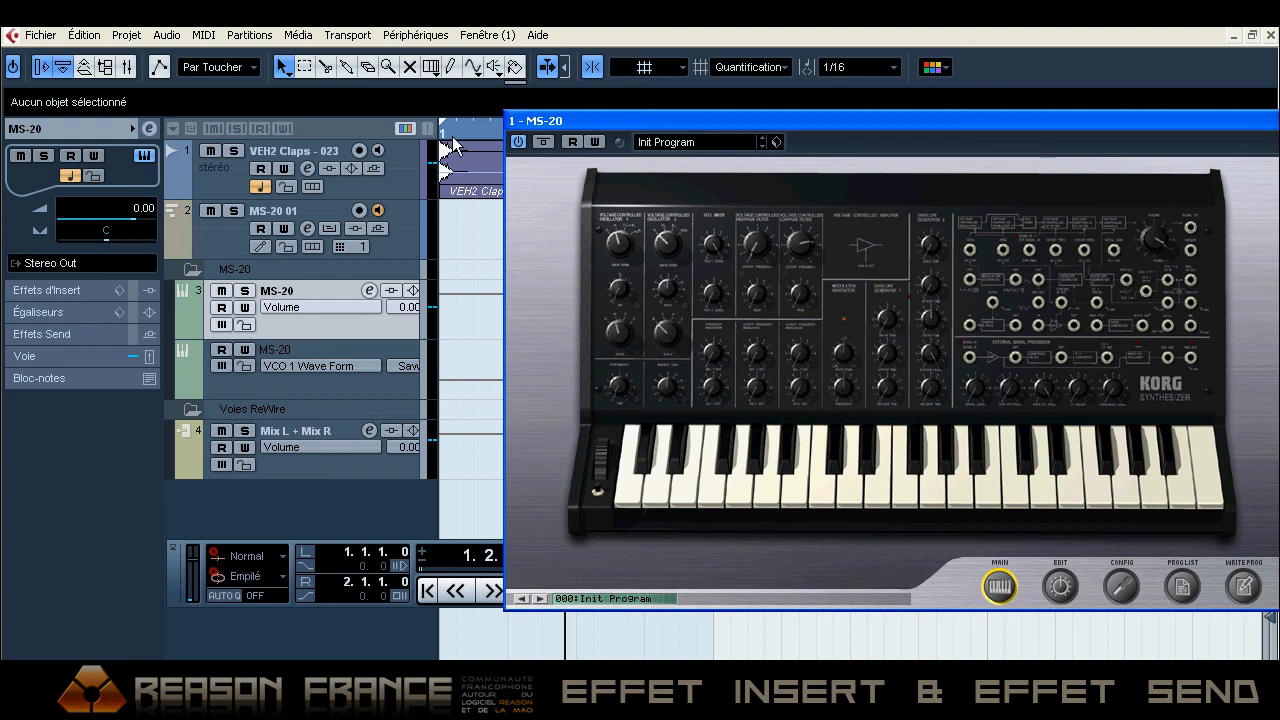
pyautogui.press('F3')
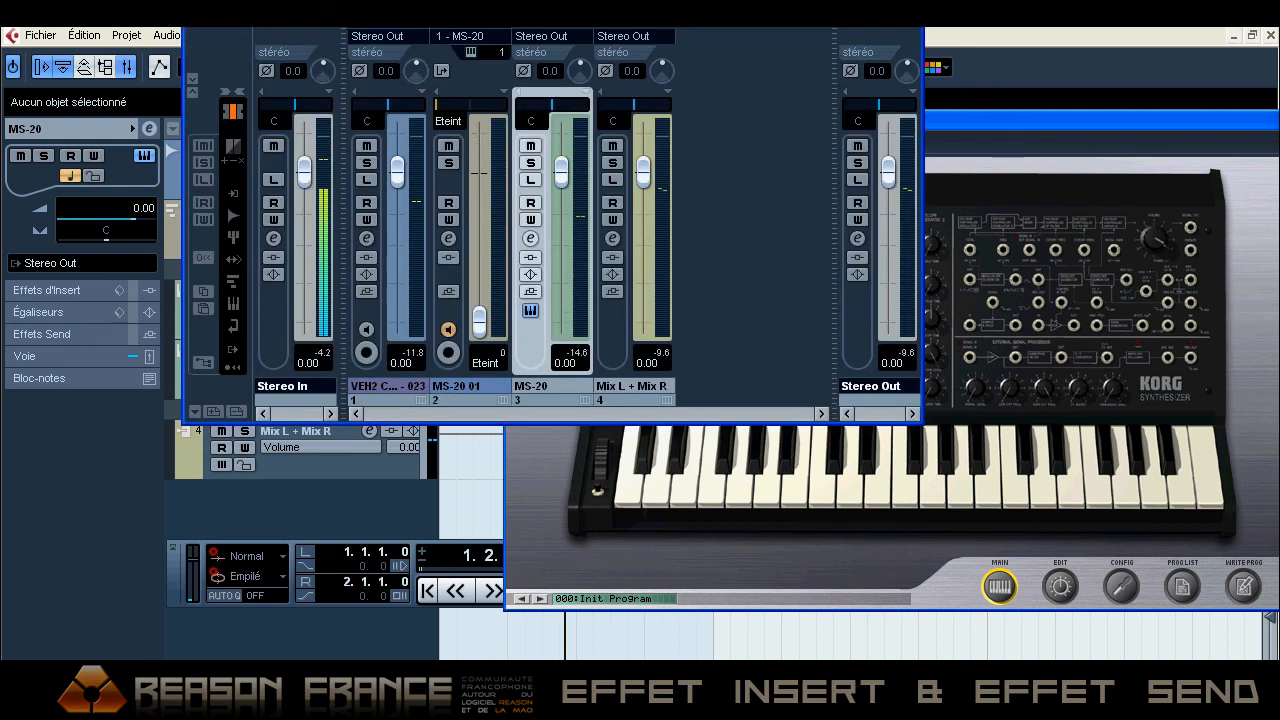
pyautogui.moveTo(540, 17); pyautogui.dragTo(540, 114)
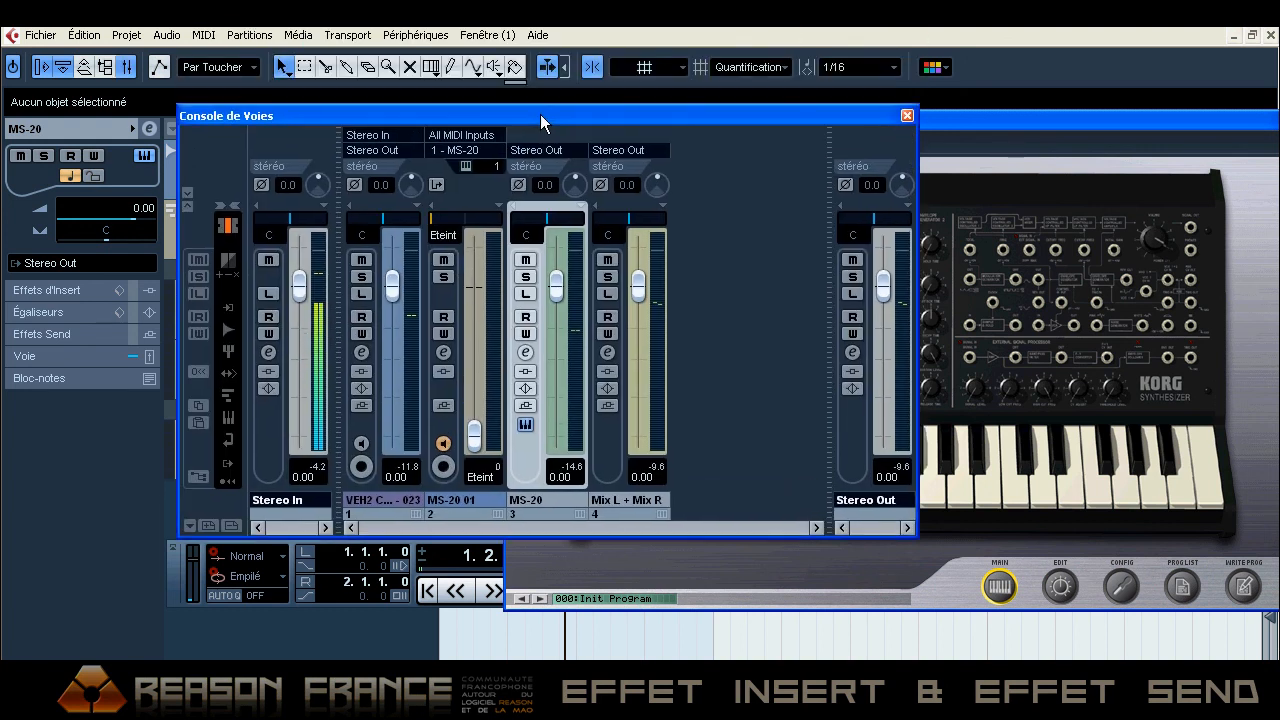
pyautogui.click(188, 208)
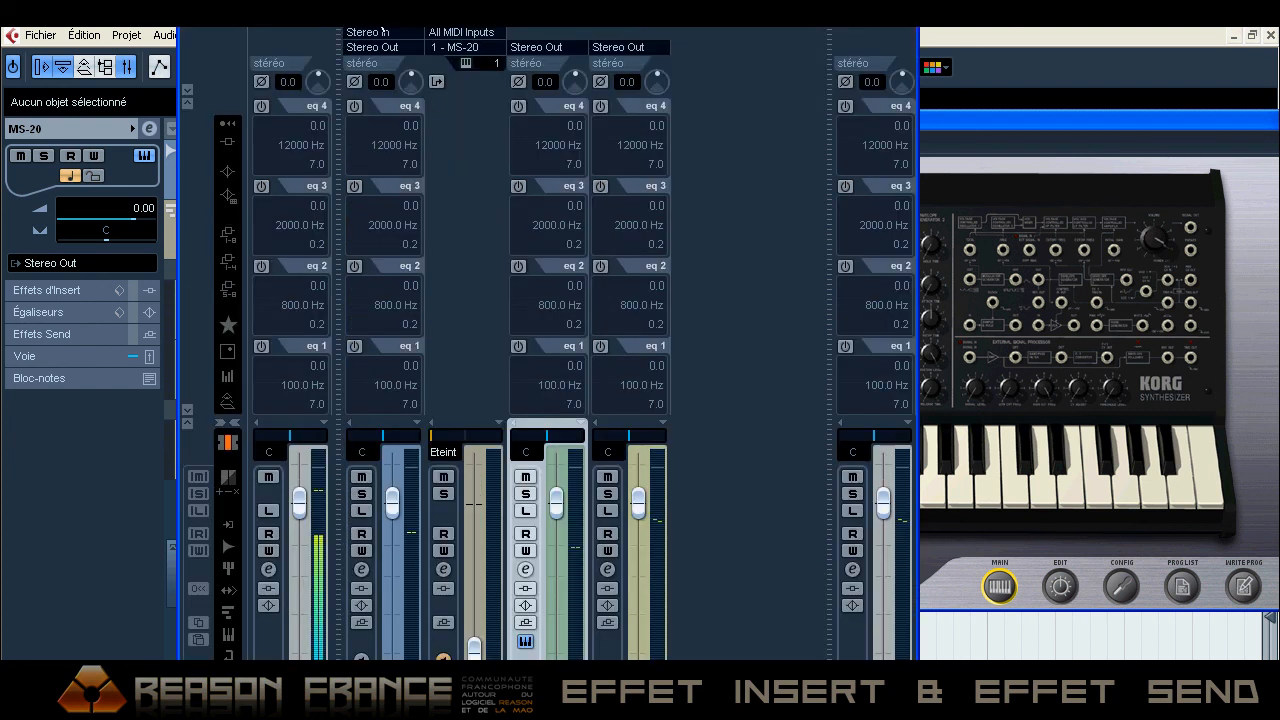